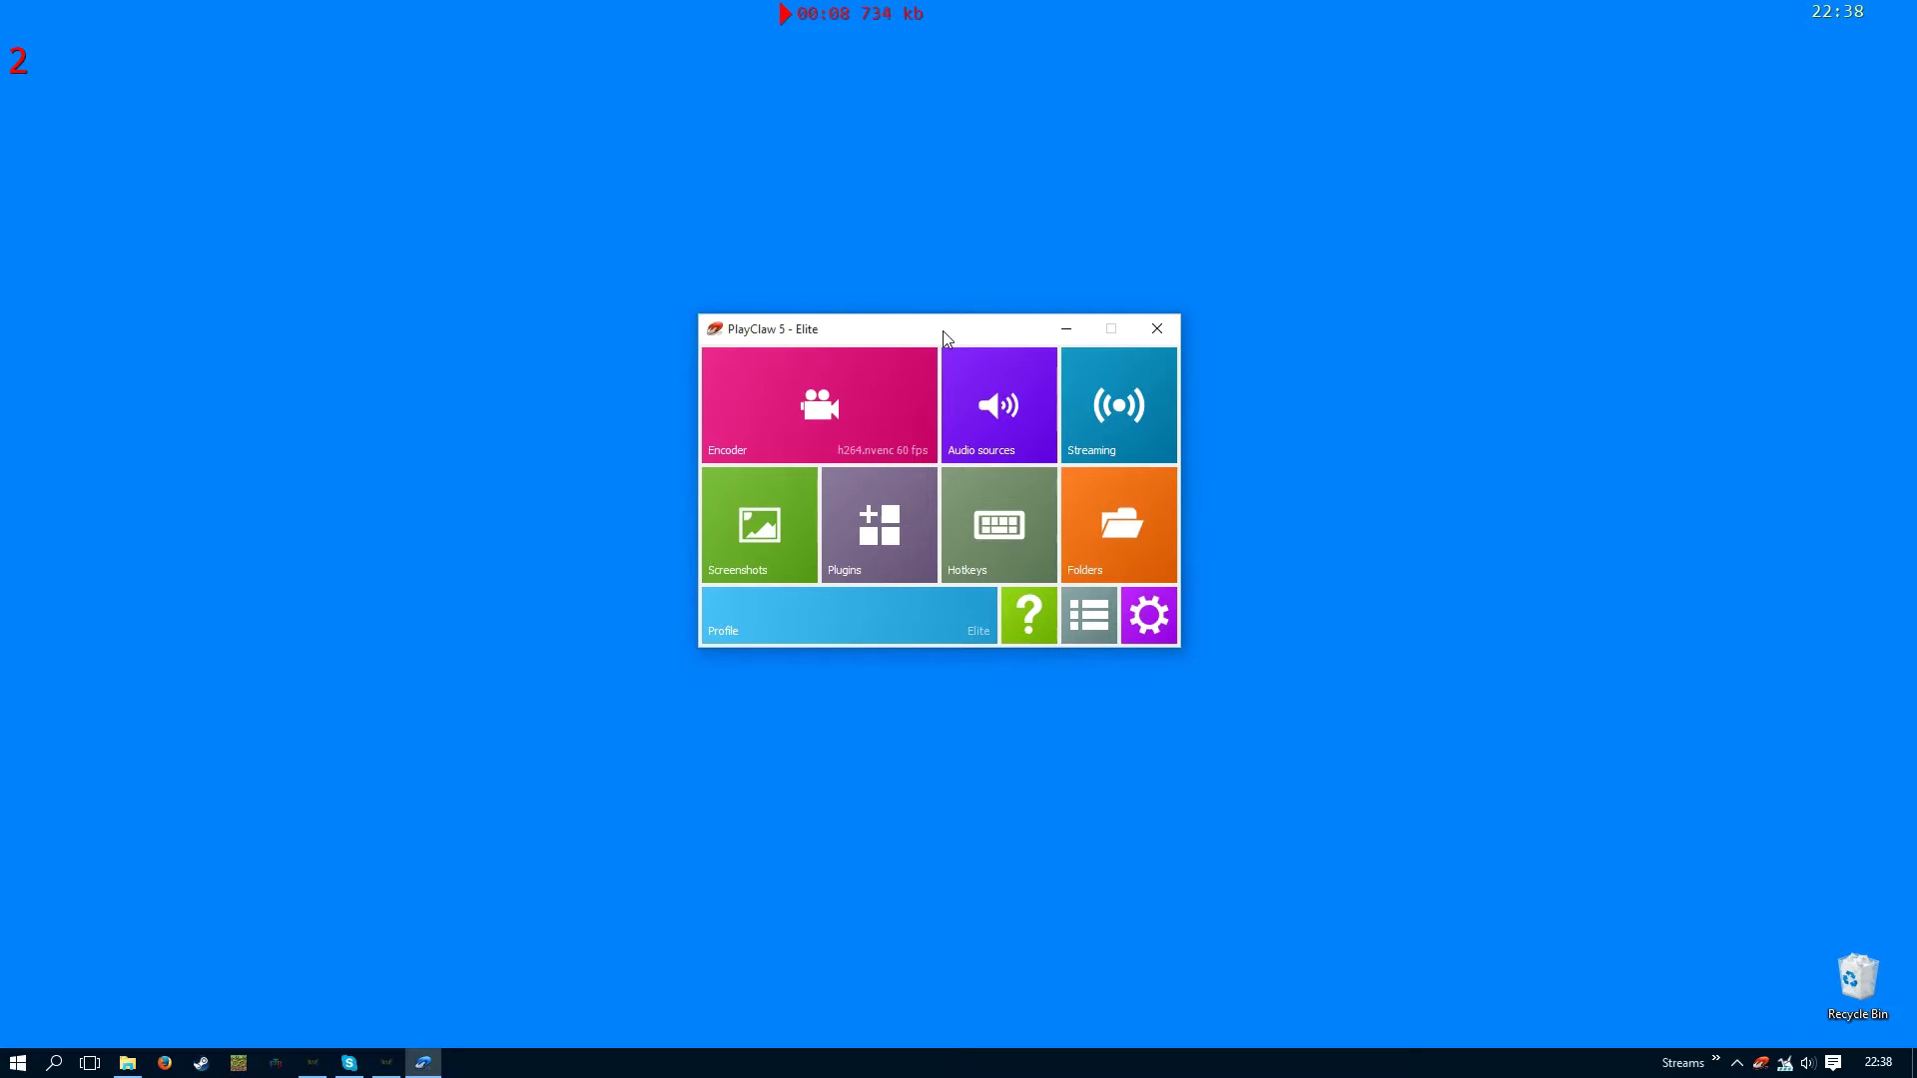
Open the encoder settings and set the pre-recording buffer size to 10 sec
click(879, 378)
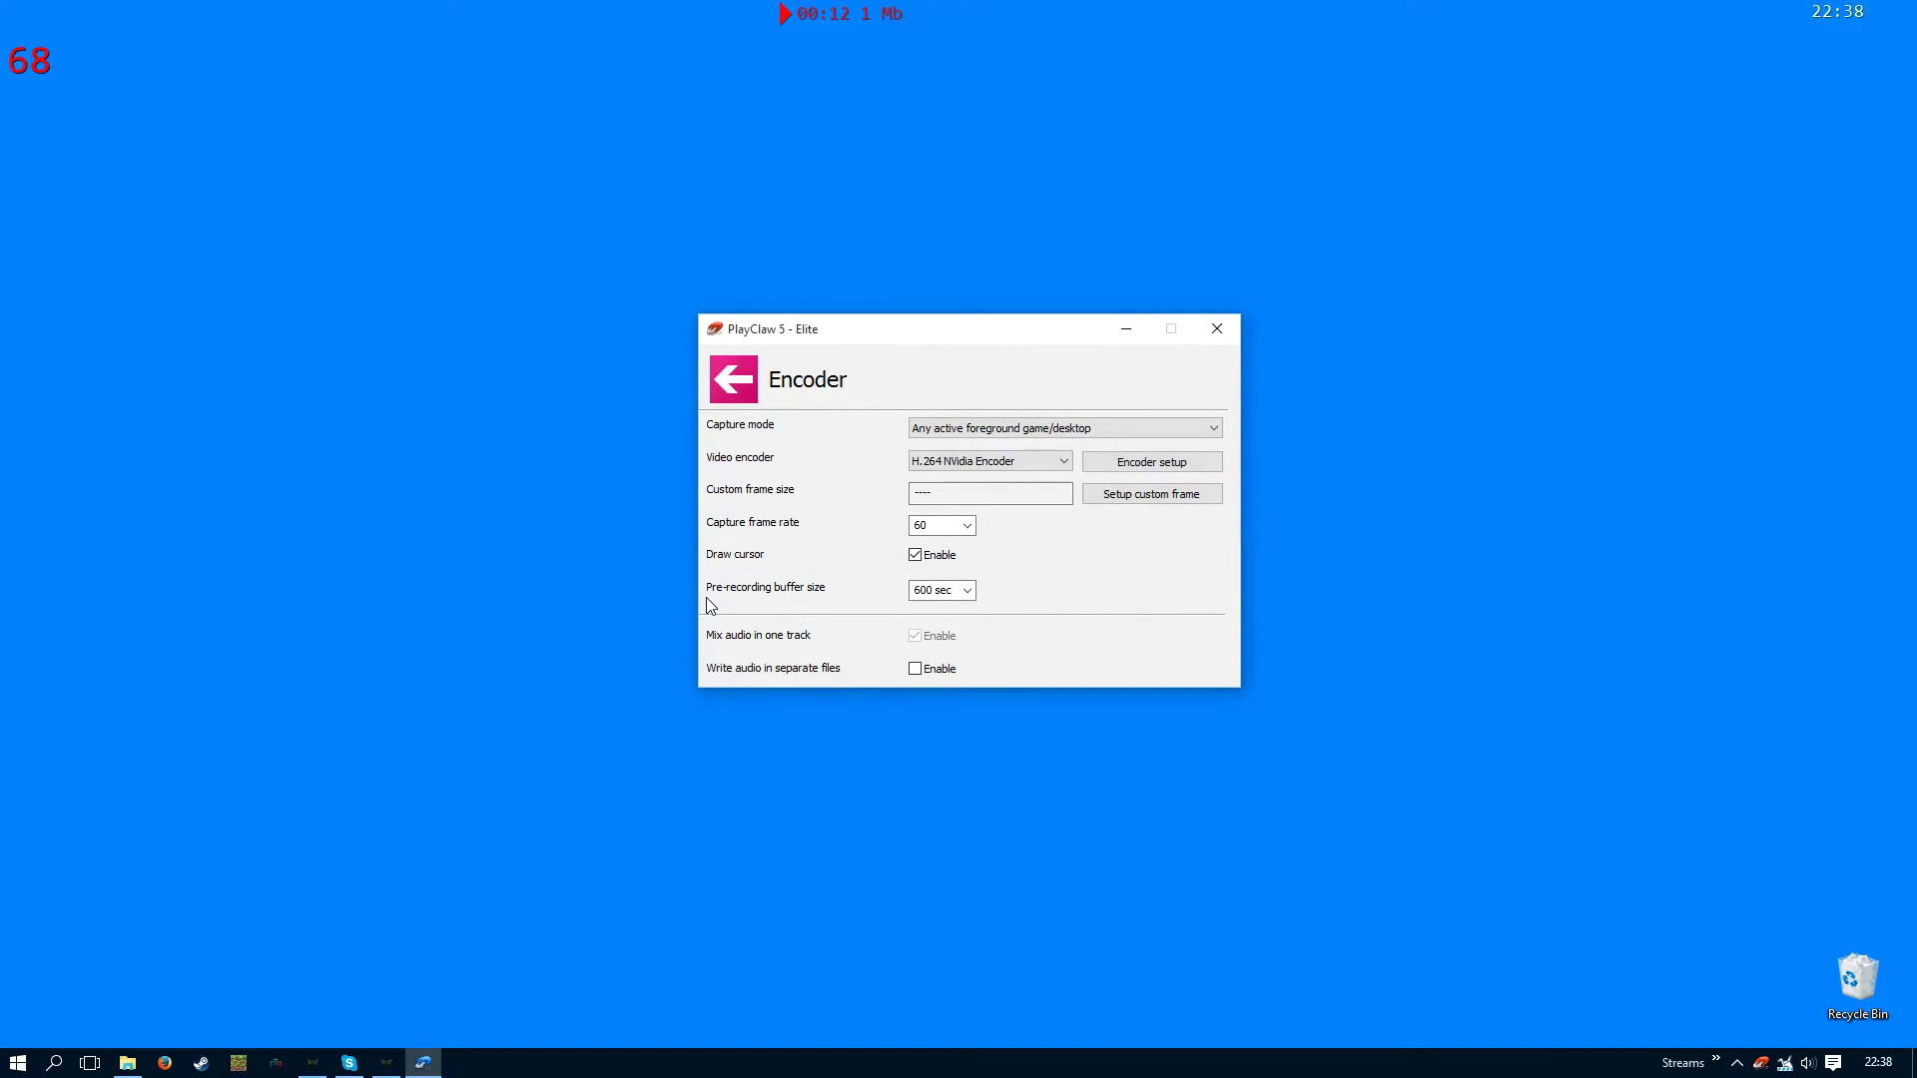
click(967, 591)
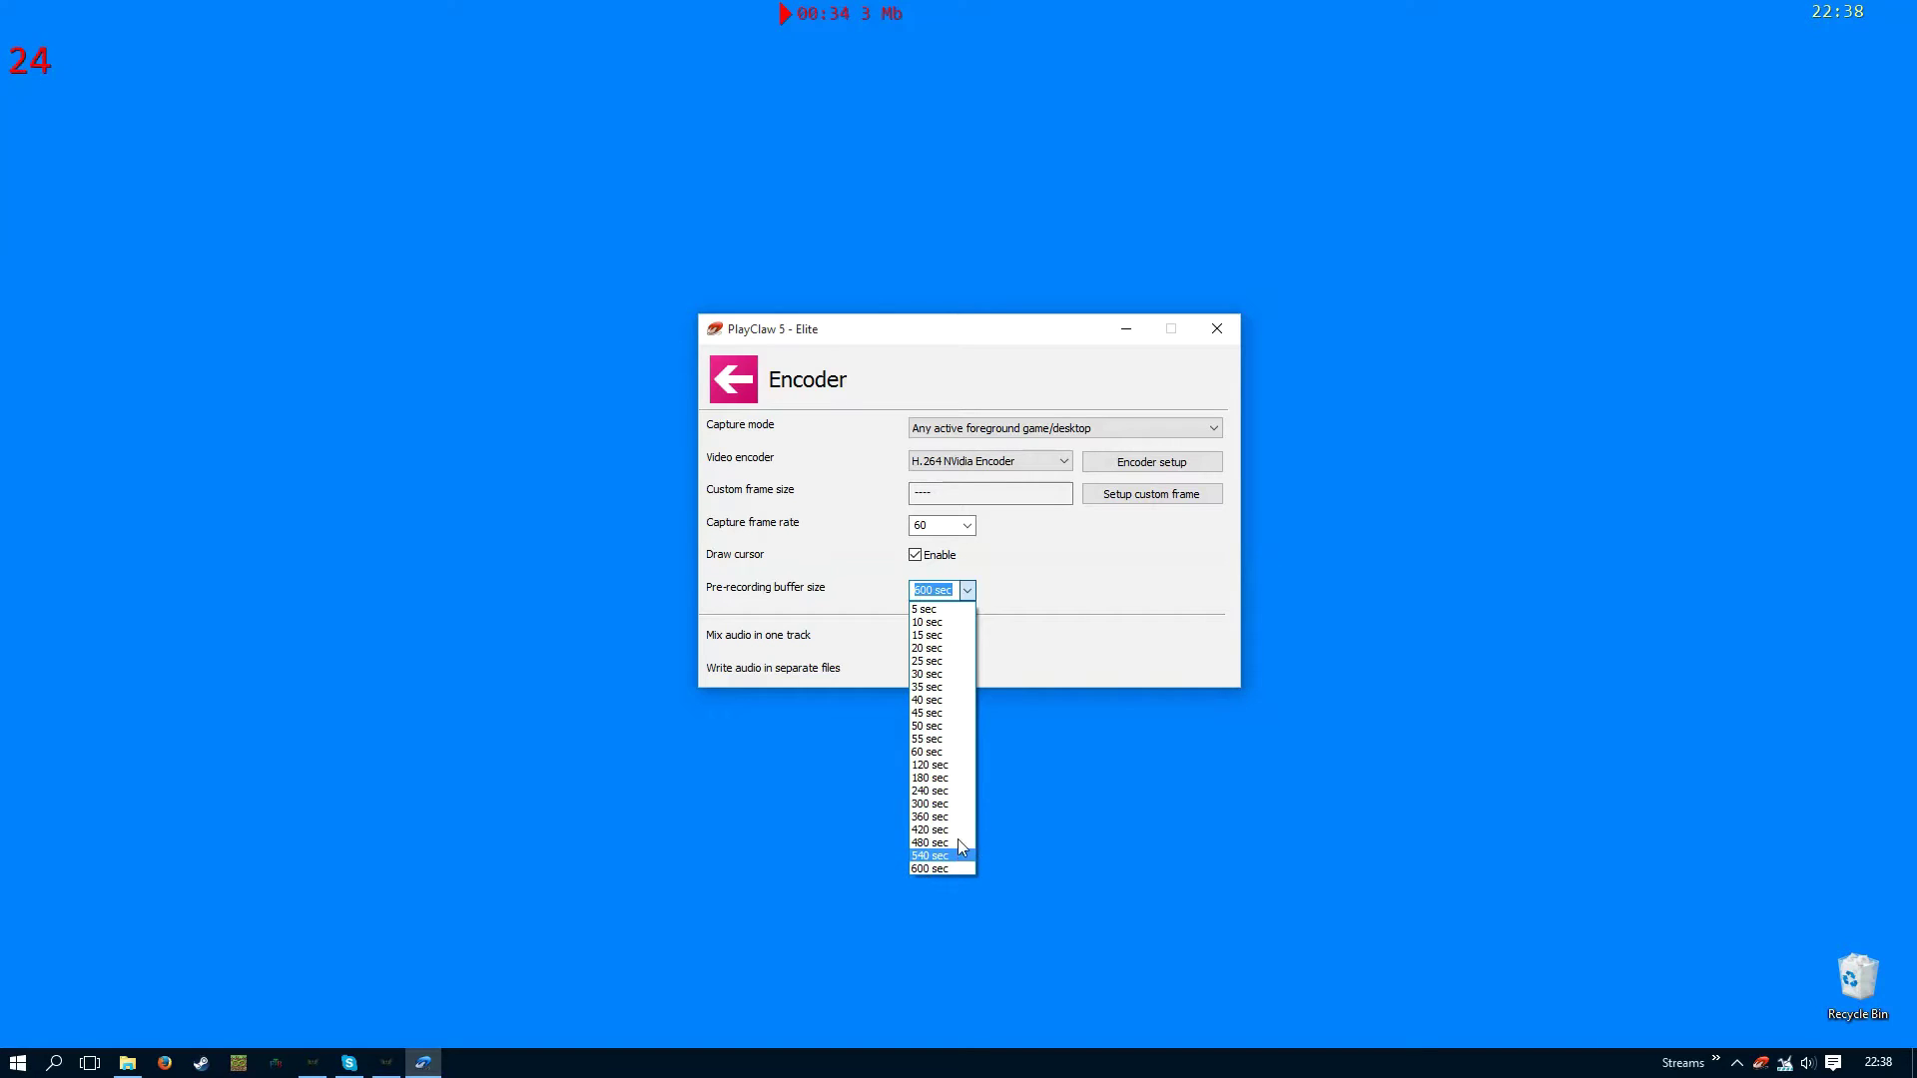
click(930, 622)
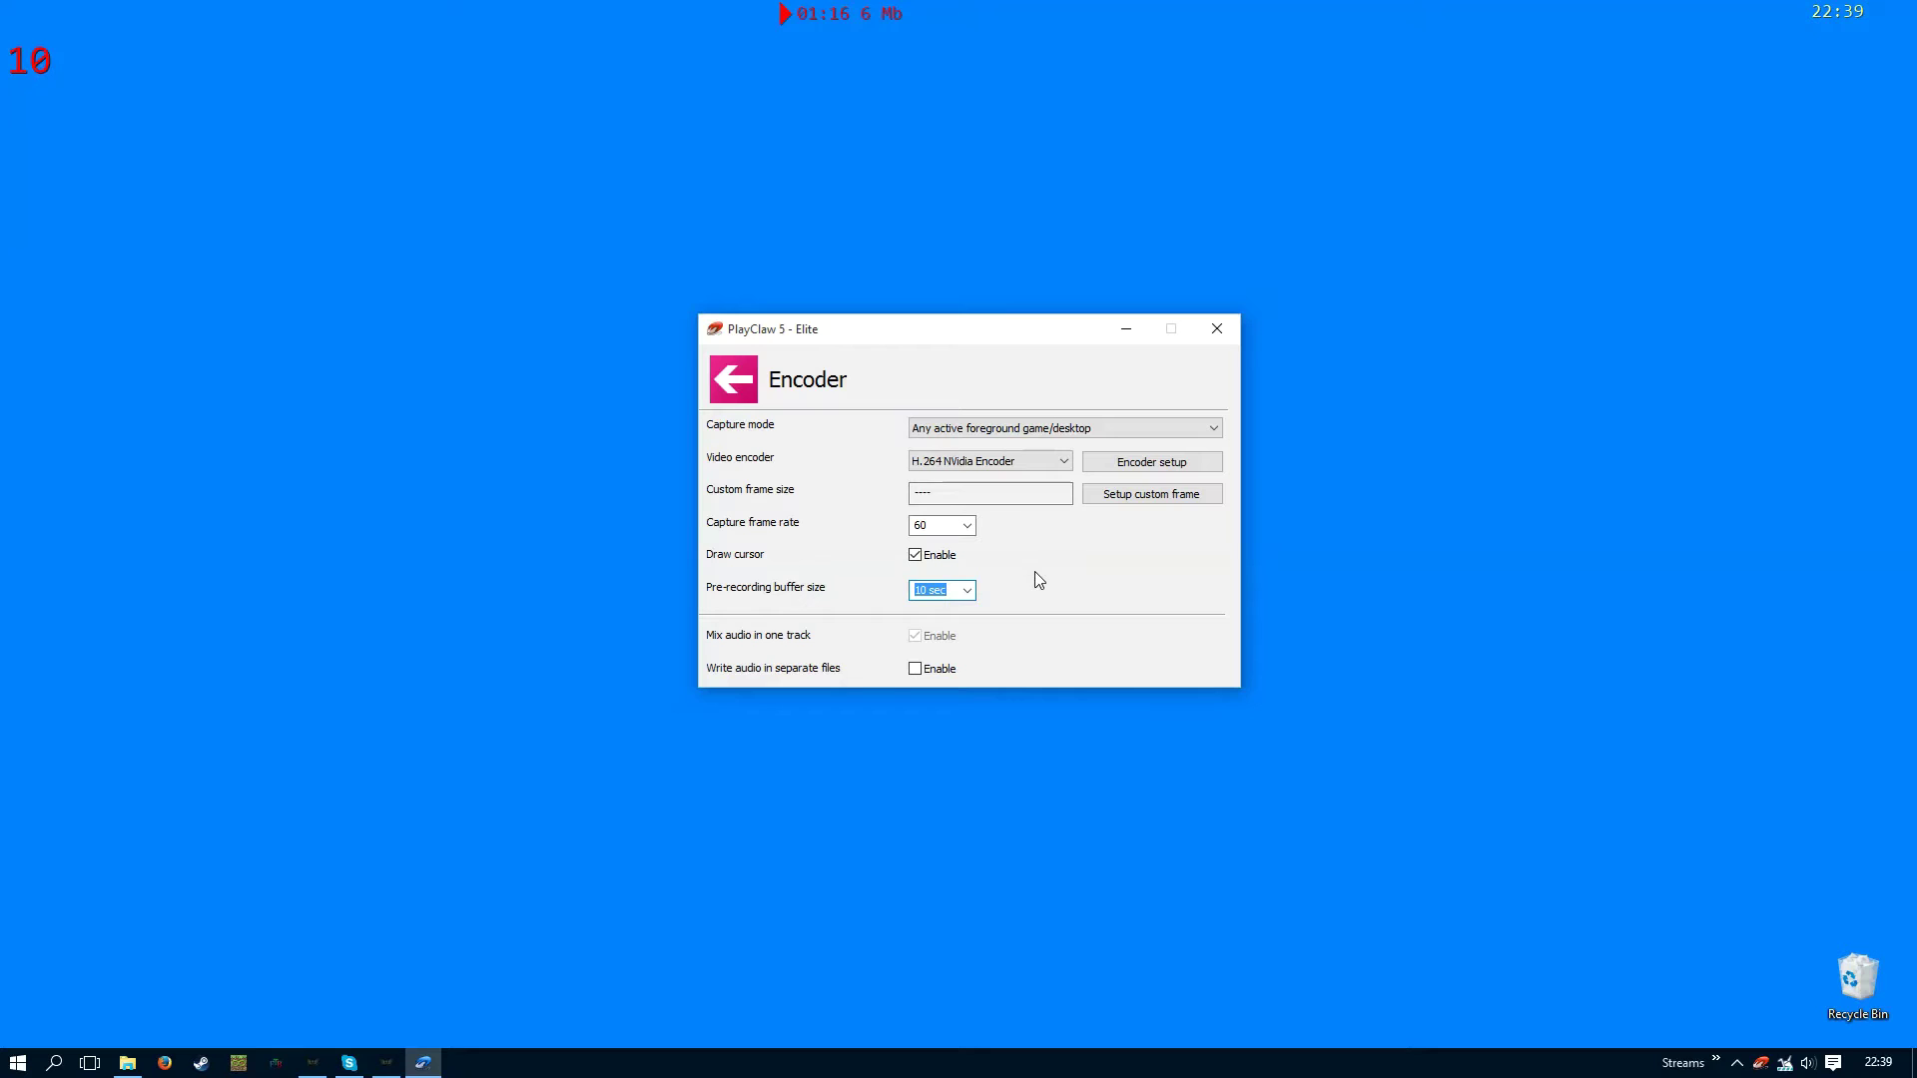
Set the pre-recording buffer size to 600 sec and return to the main window
click(966, 593)
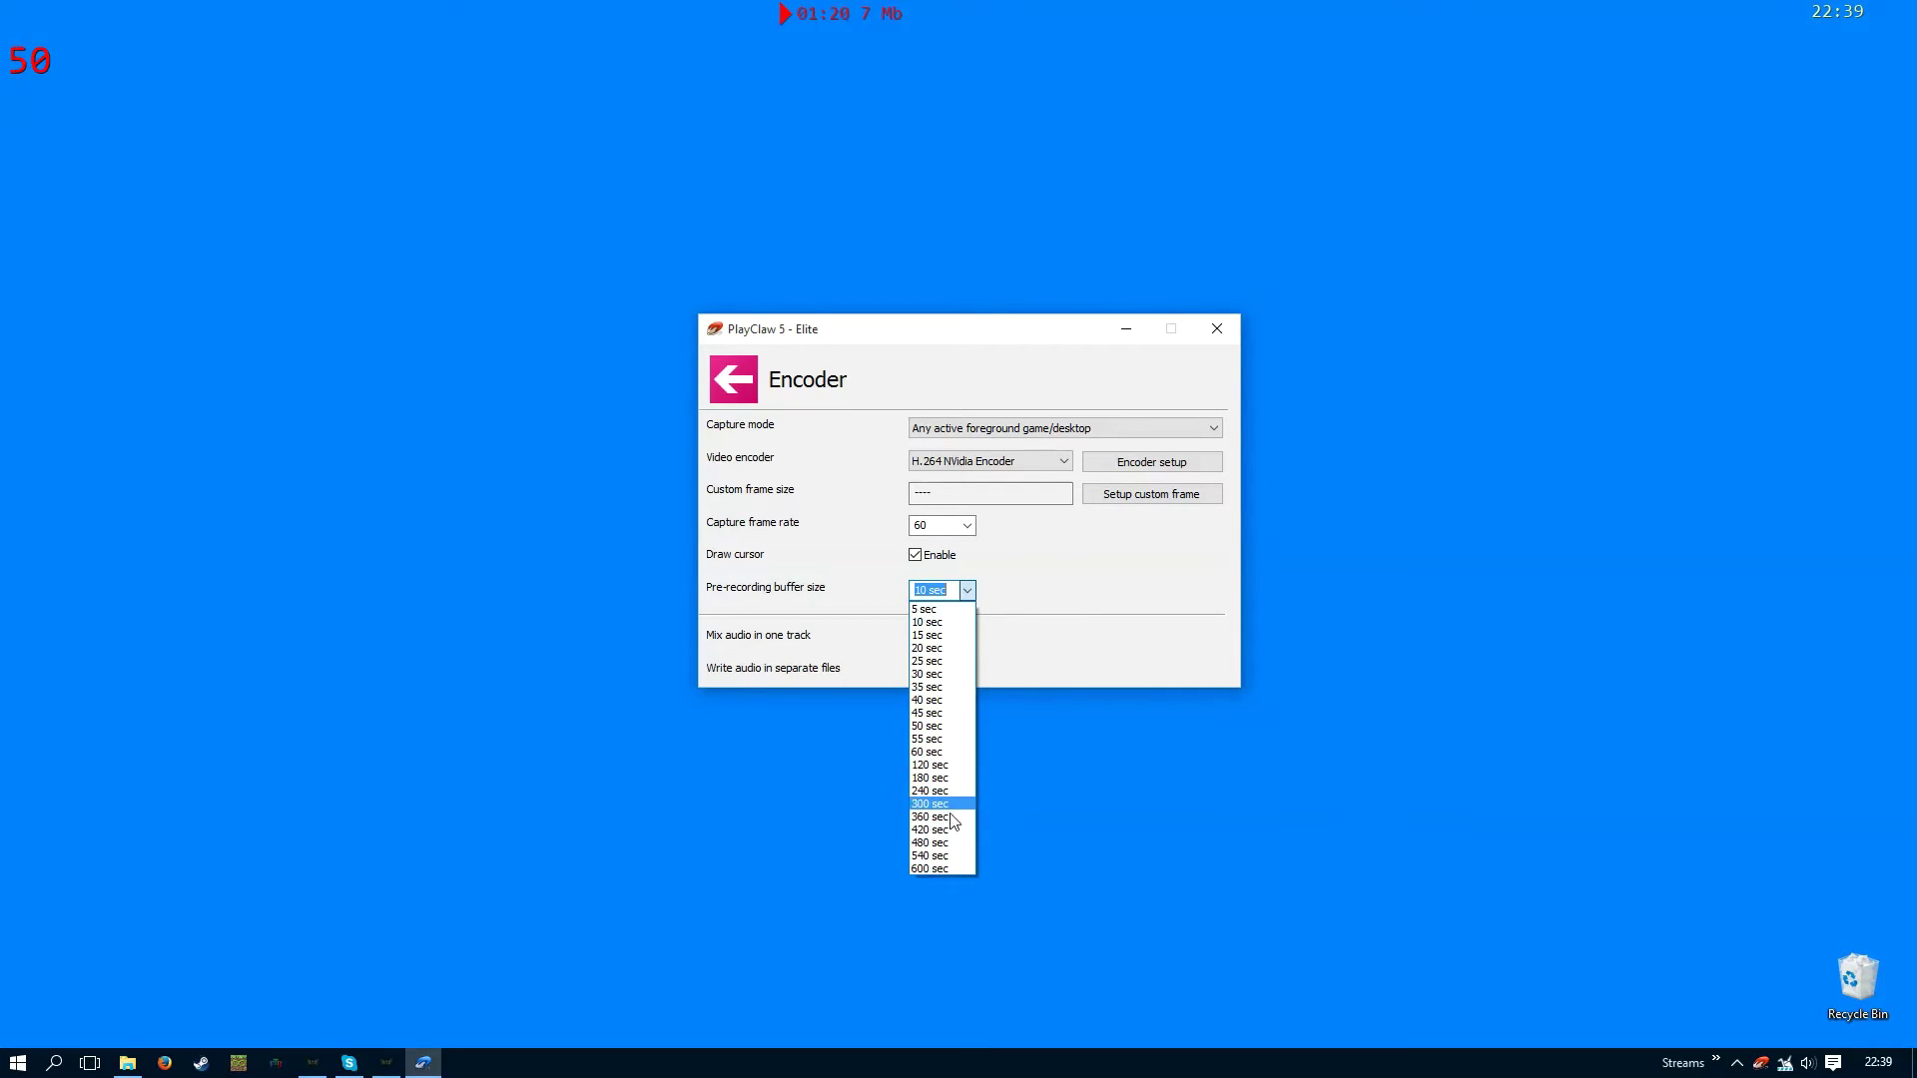
click(949, 866)
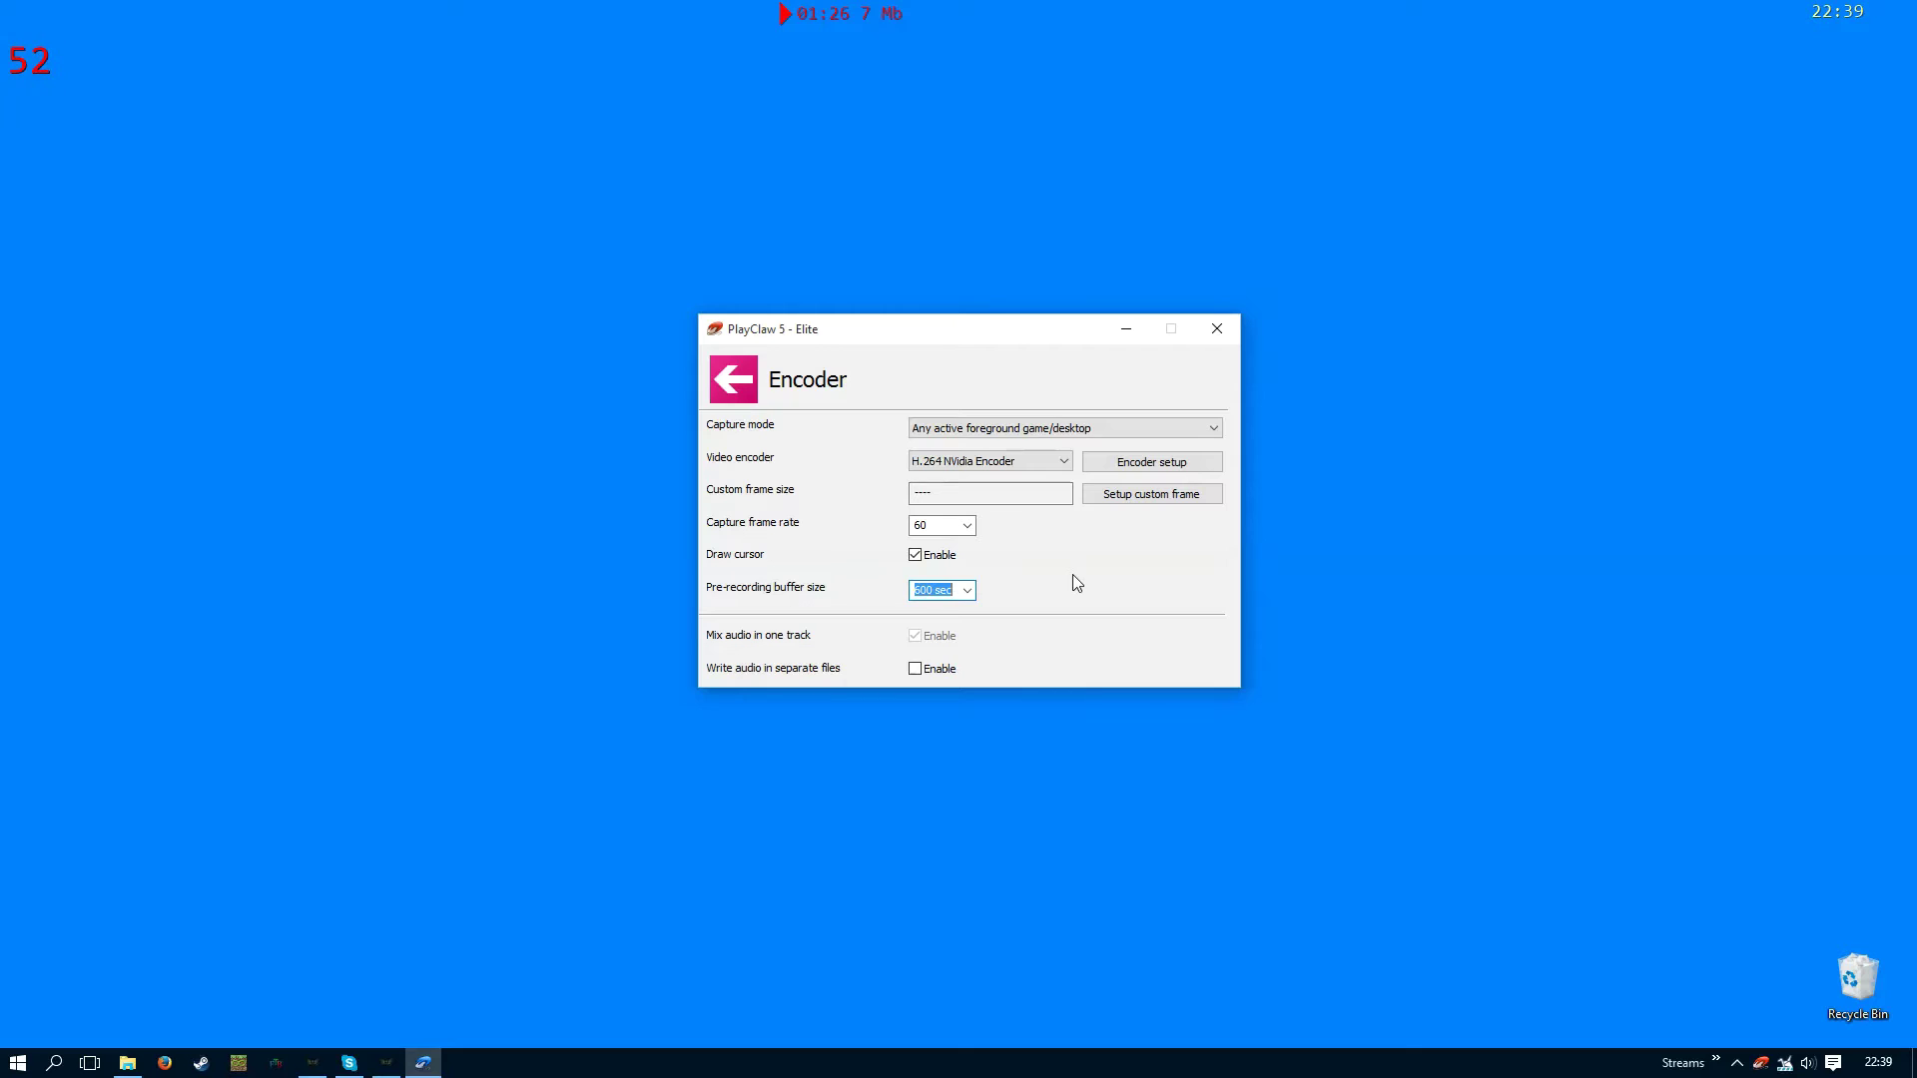
click(751, 395)
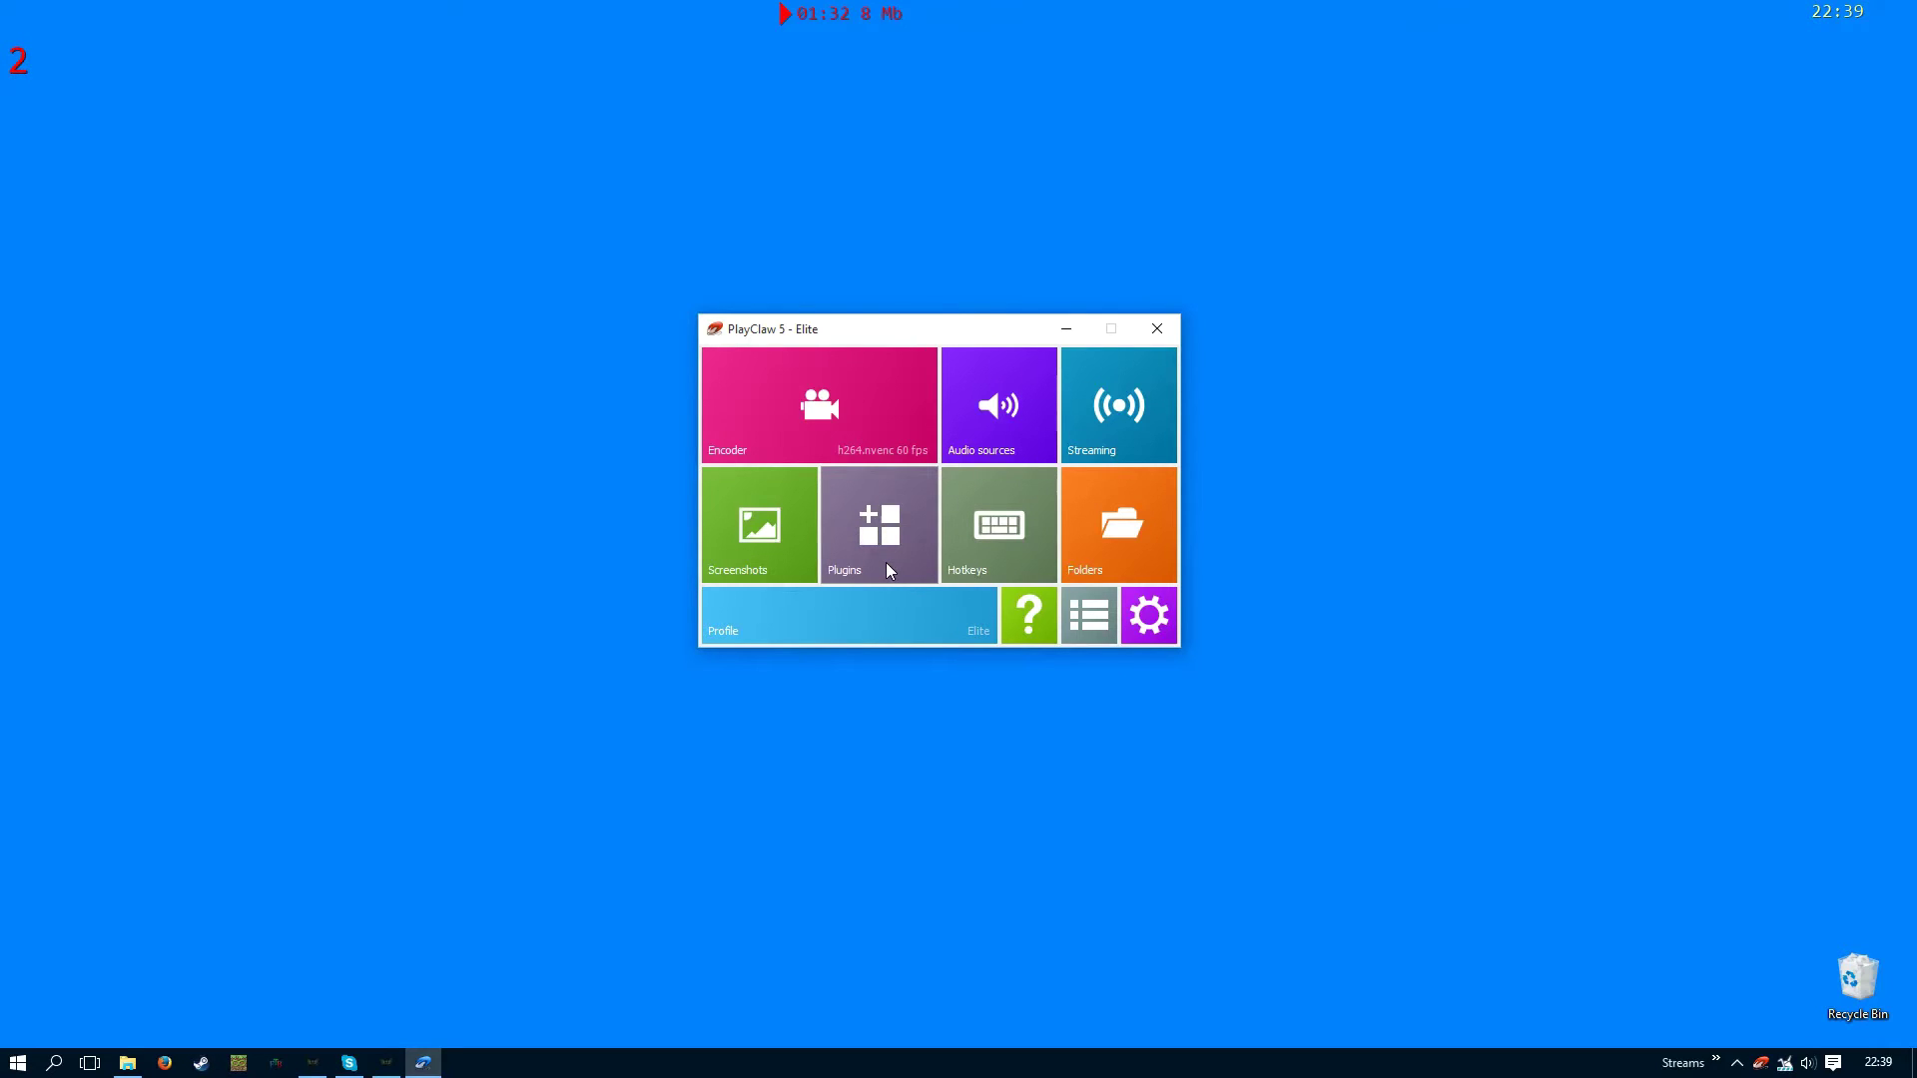
Preview the plugin overlays, check the Capture stat overlay's font and color settings, and return to the main window
click(885, 565)
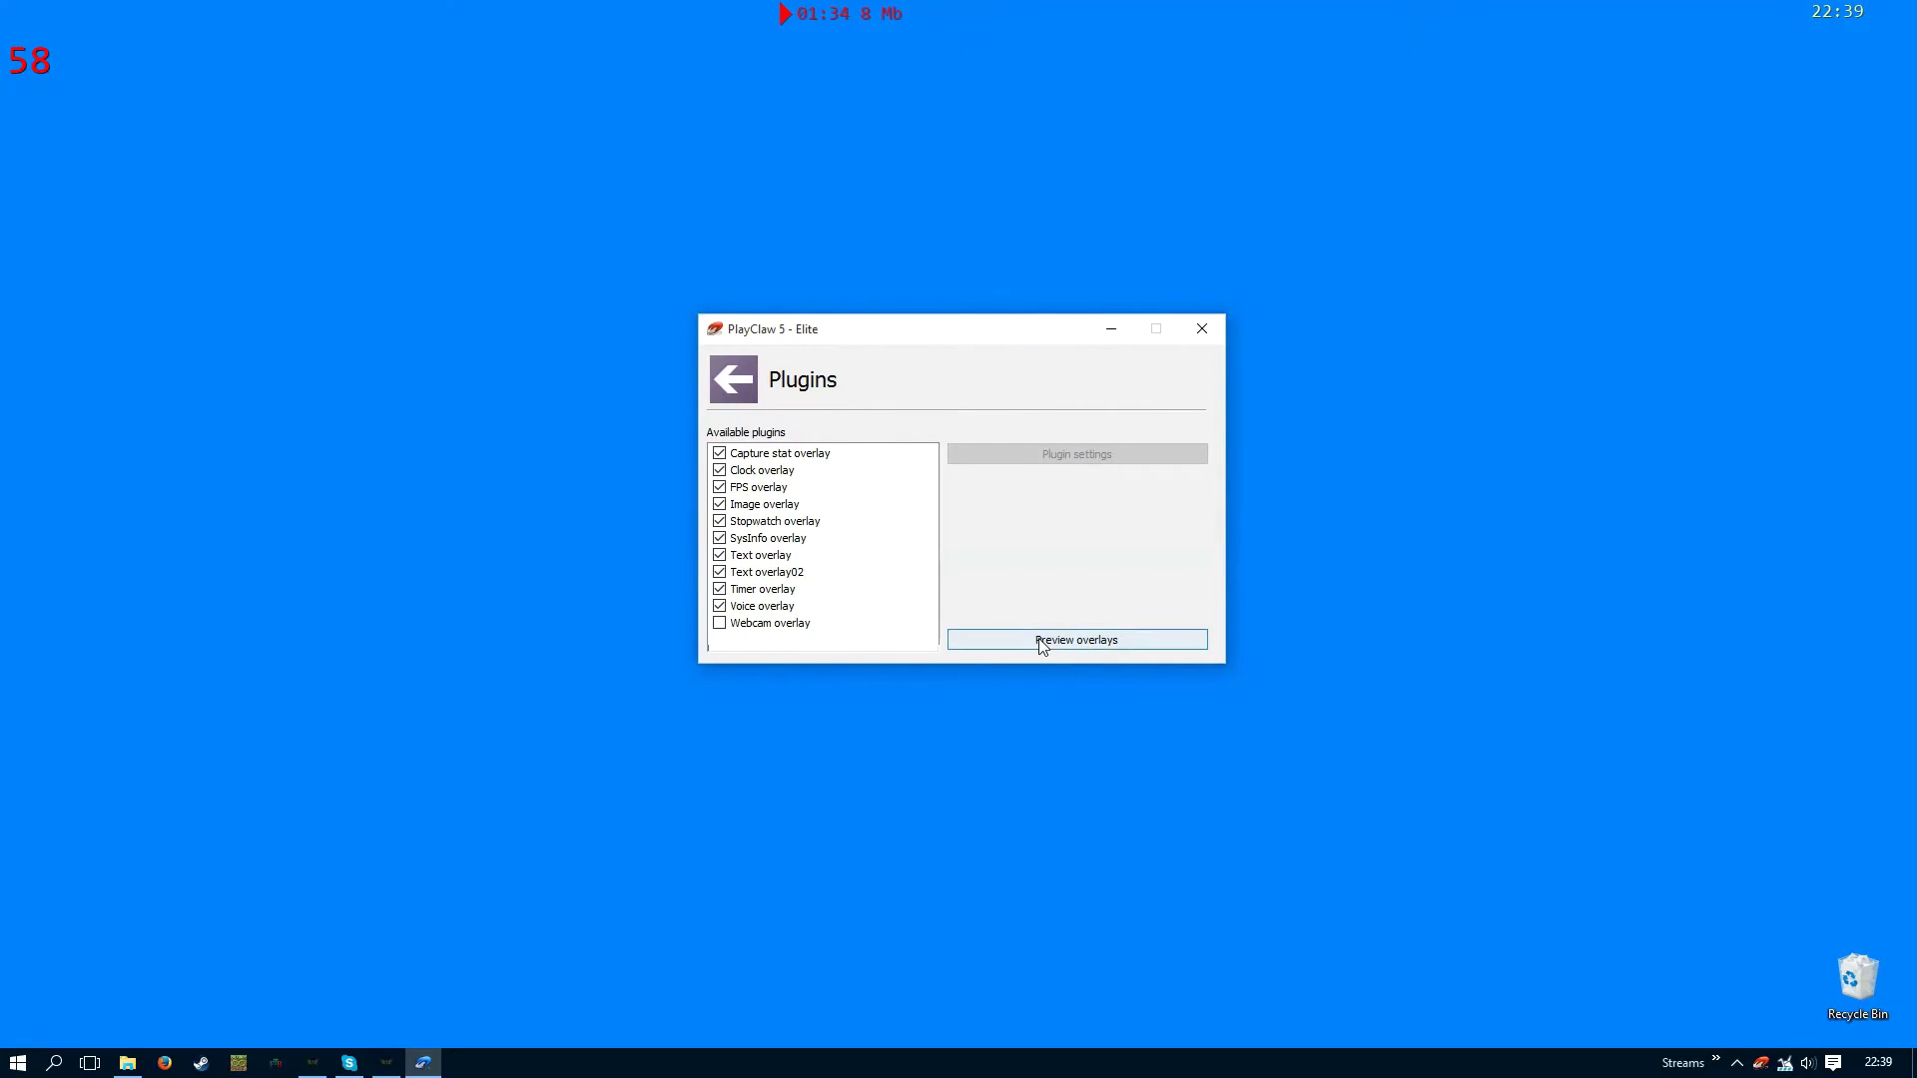
click(1041, 640)
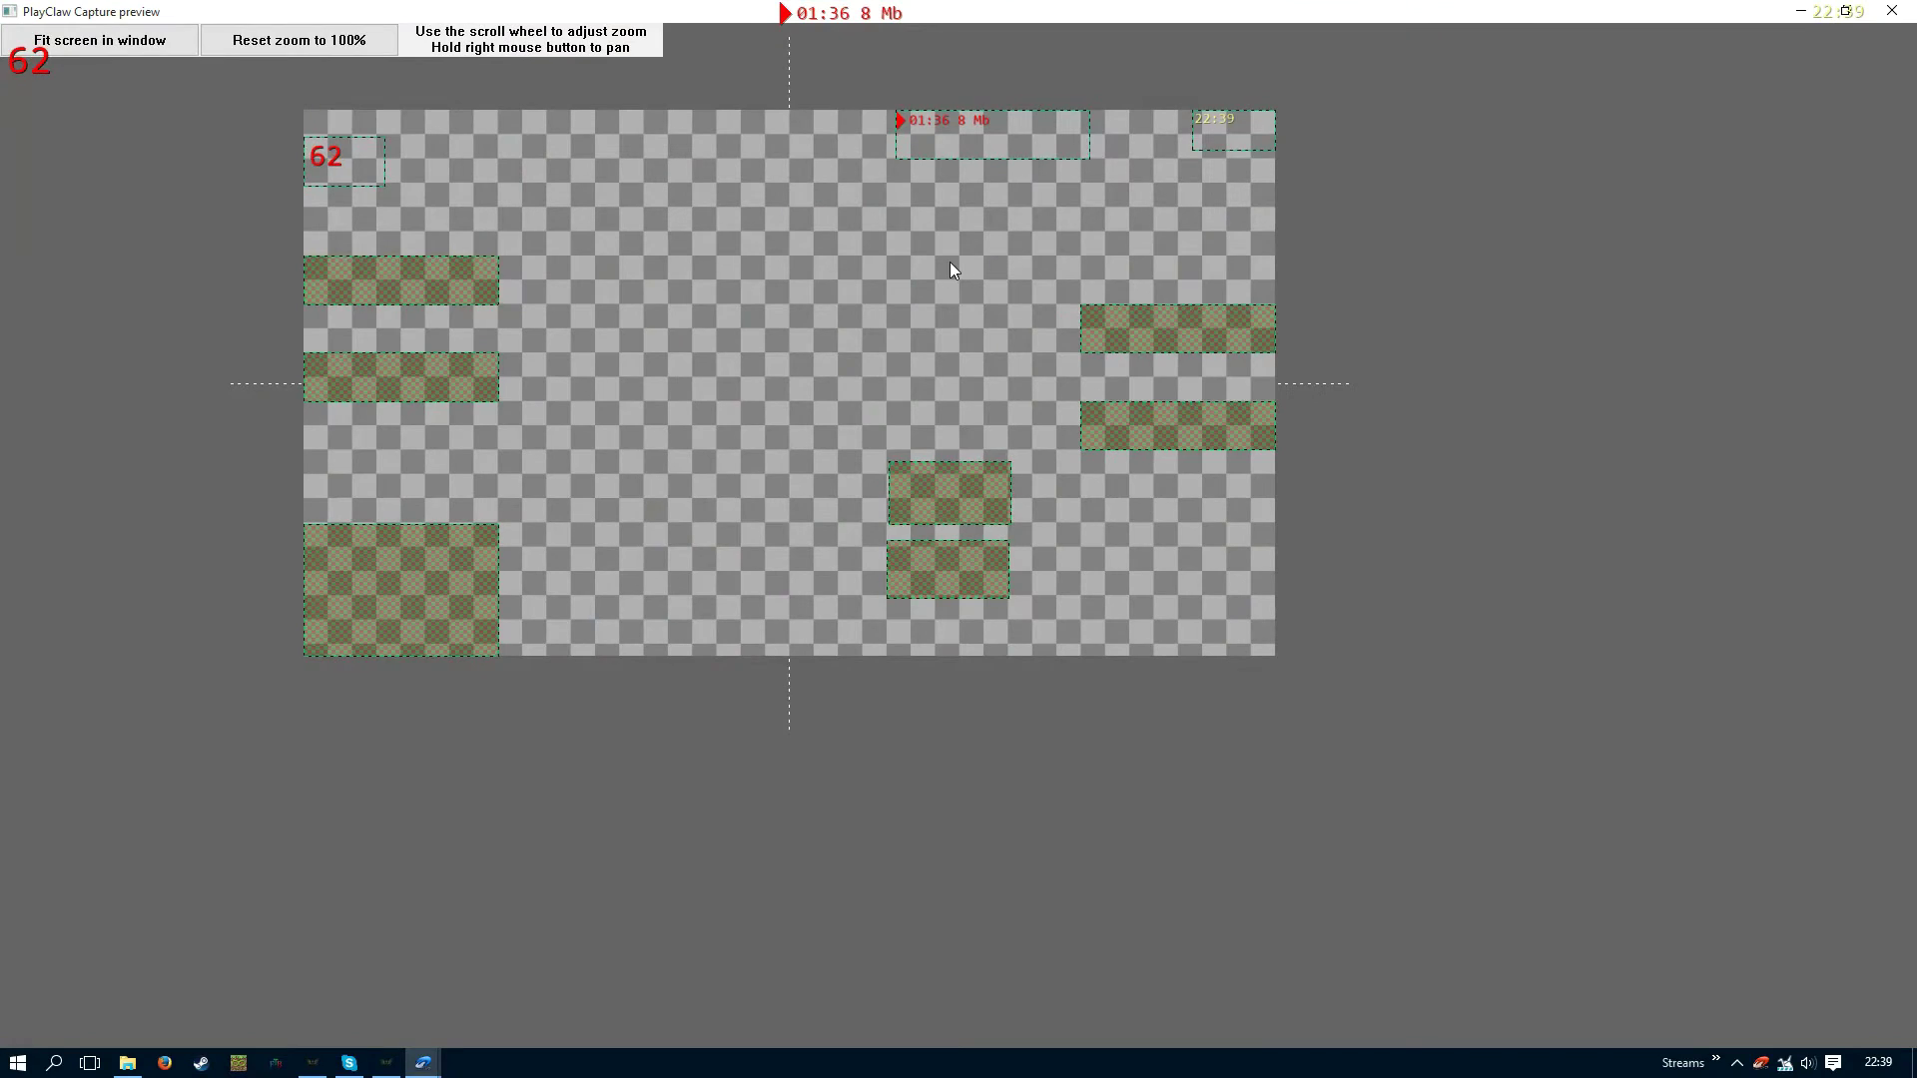
mouse_move(1003, 145)
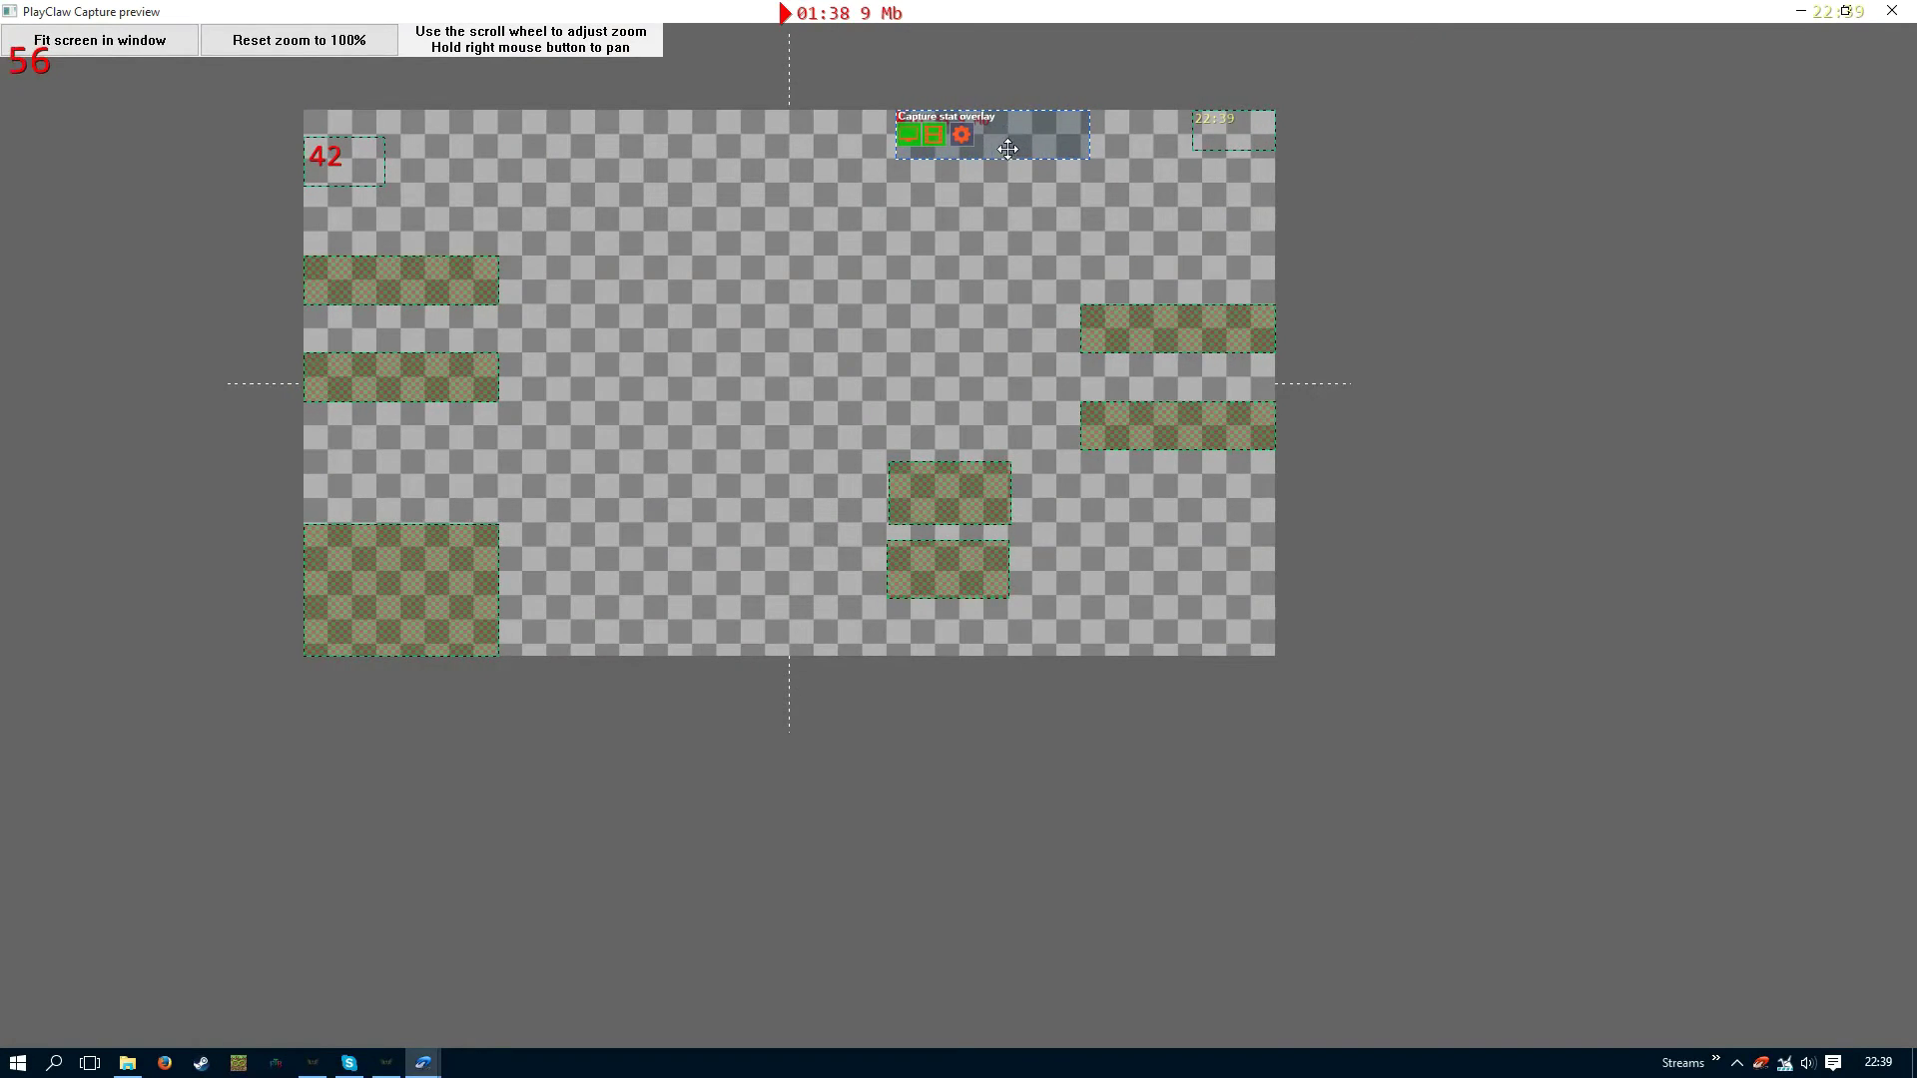
scroll(973, 209, up, 4)
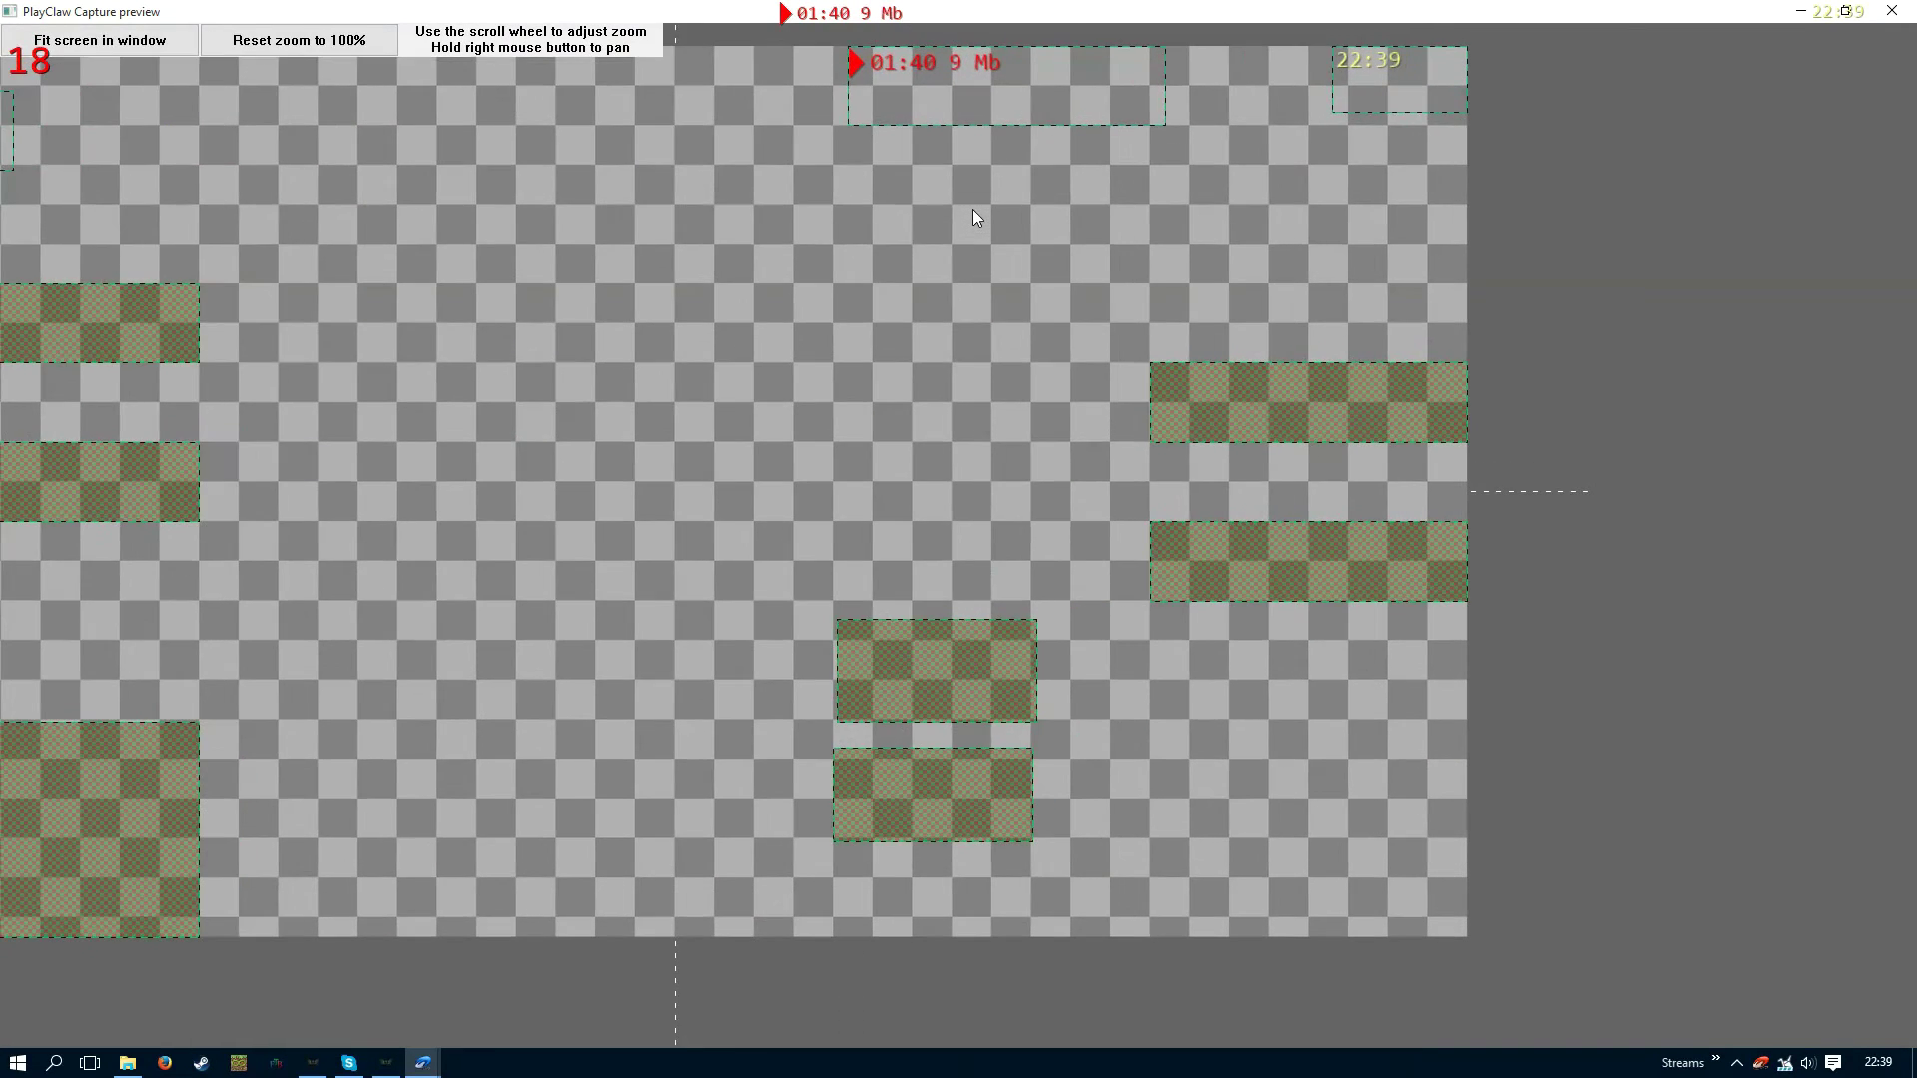
drag(997, 226, 980, 398)
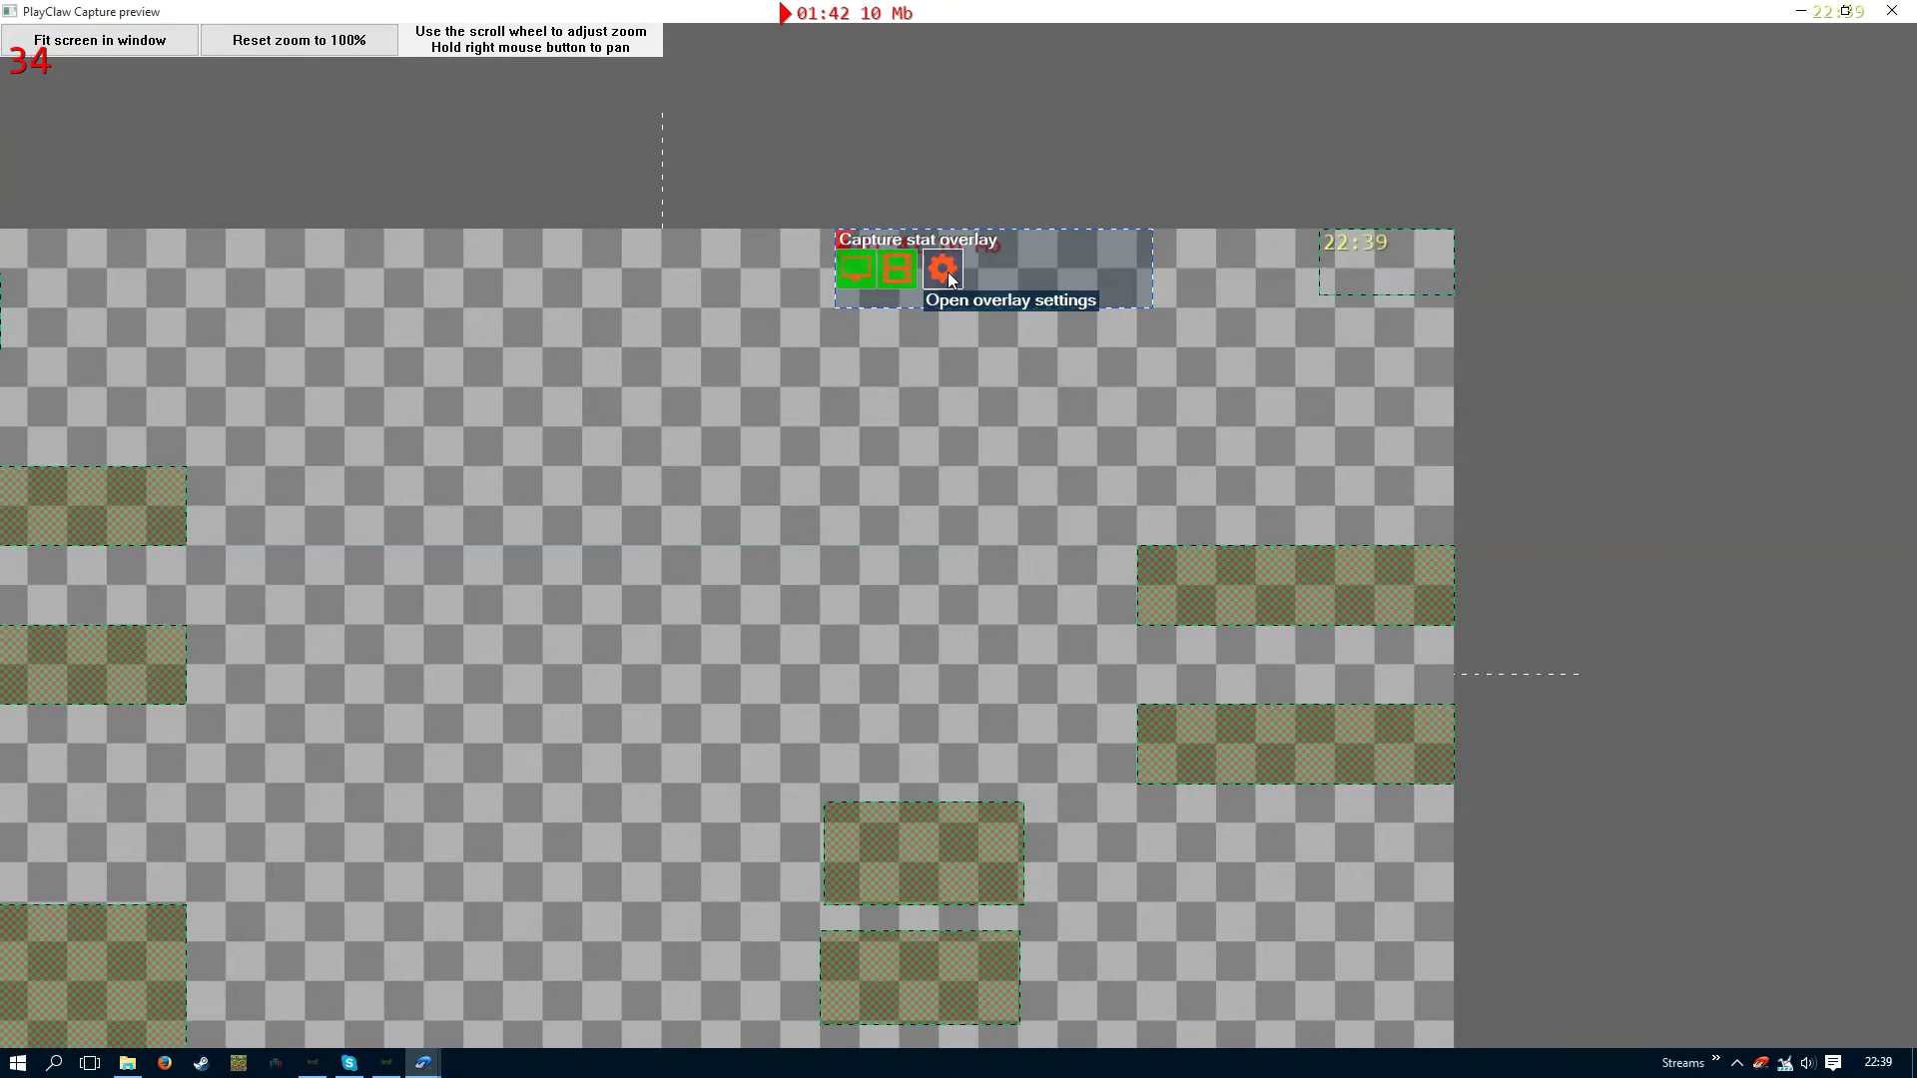
click(946, 271)
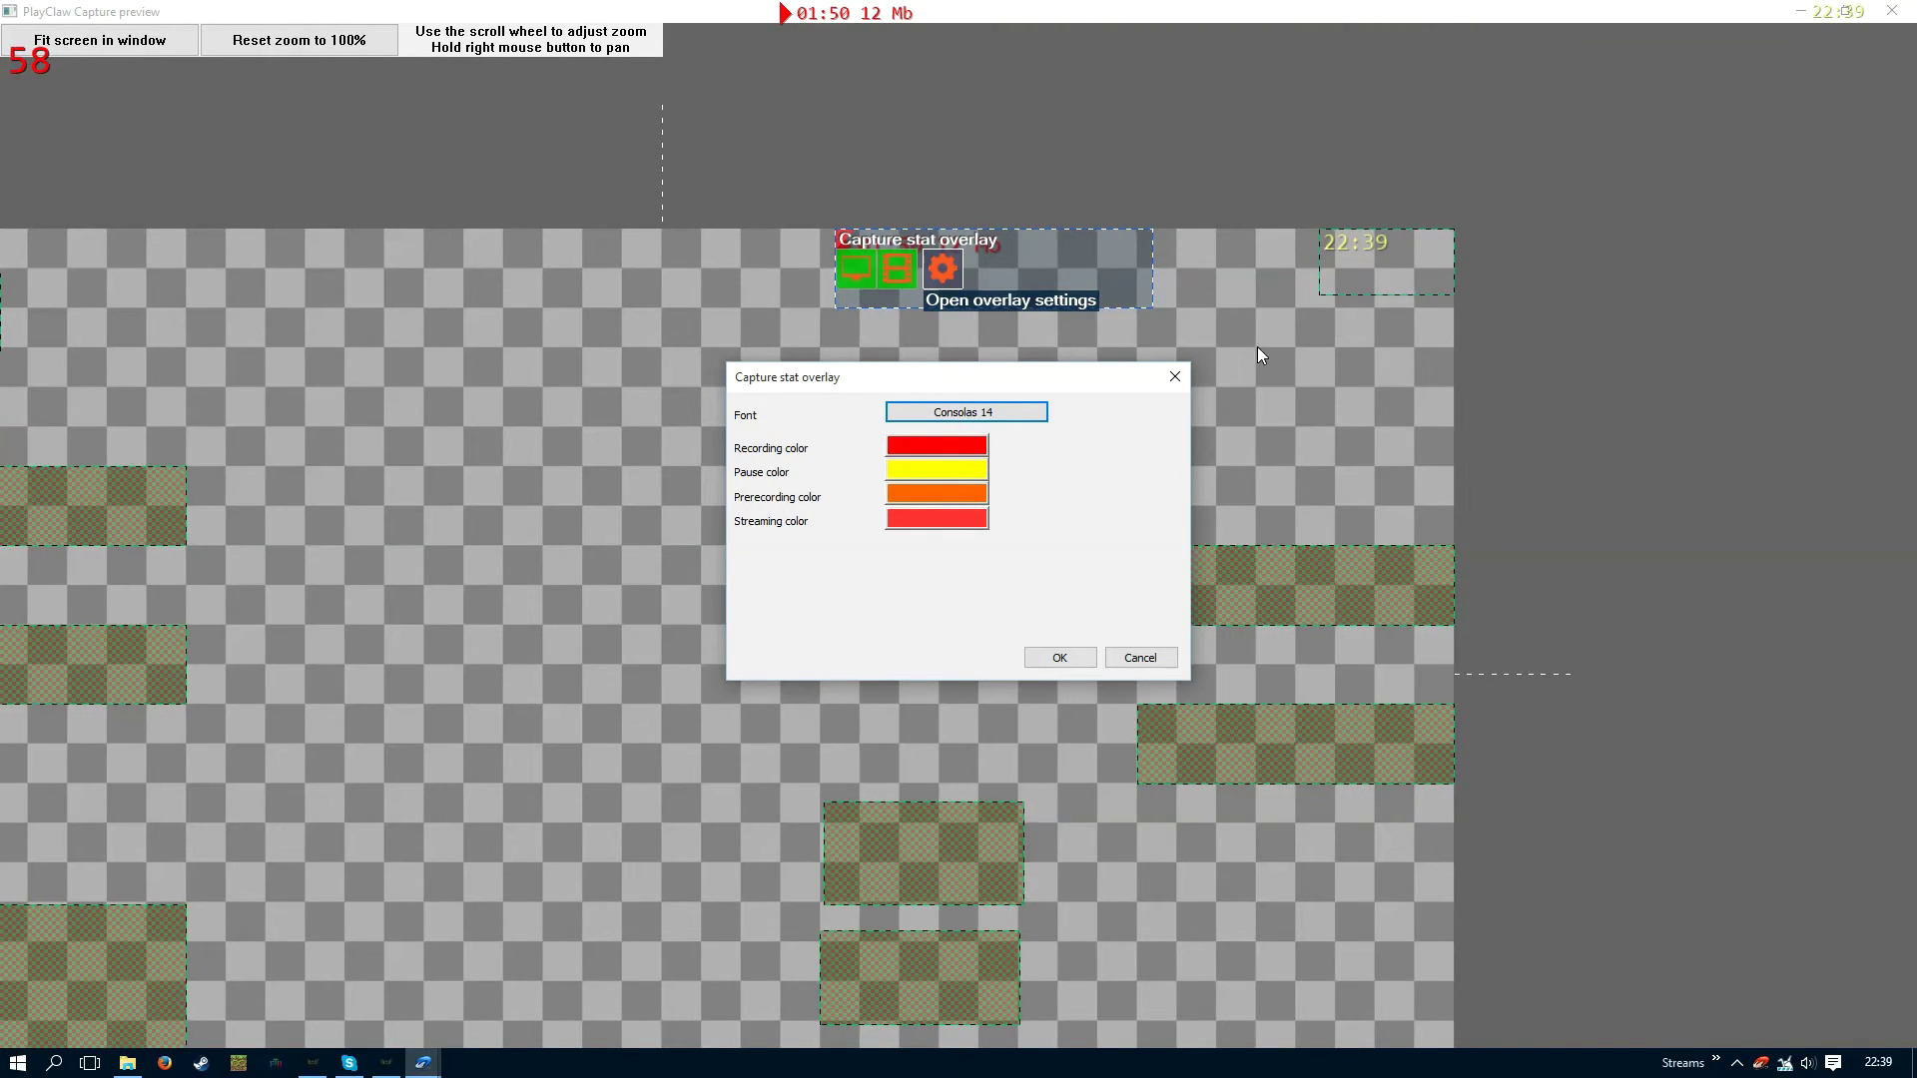
click(1059, 657)
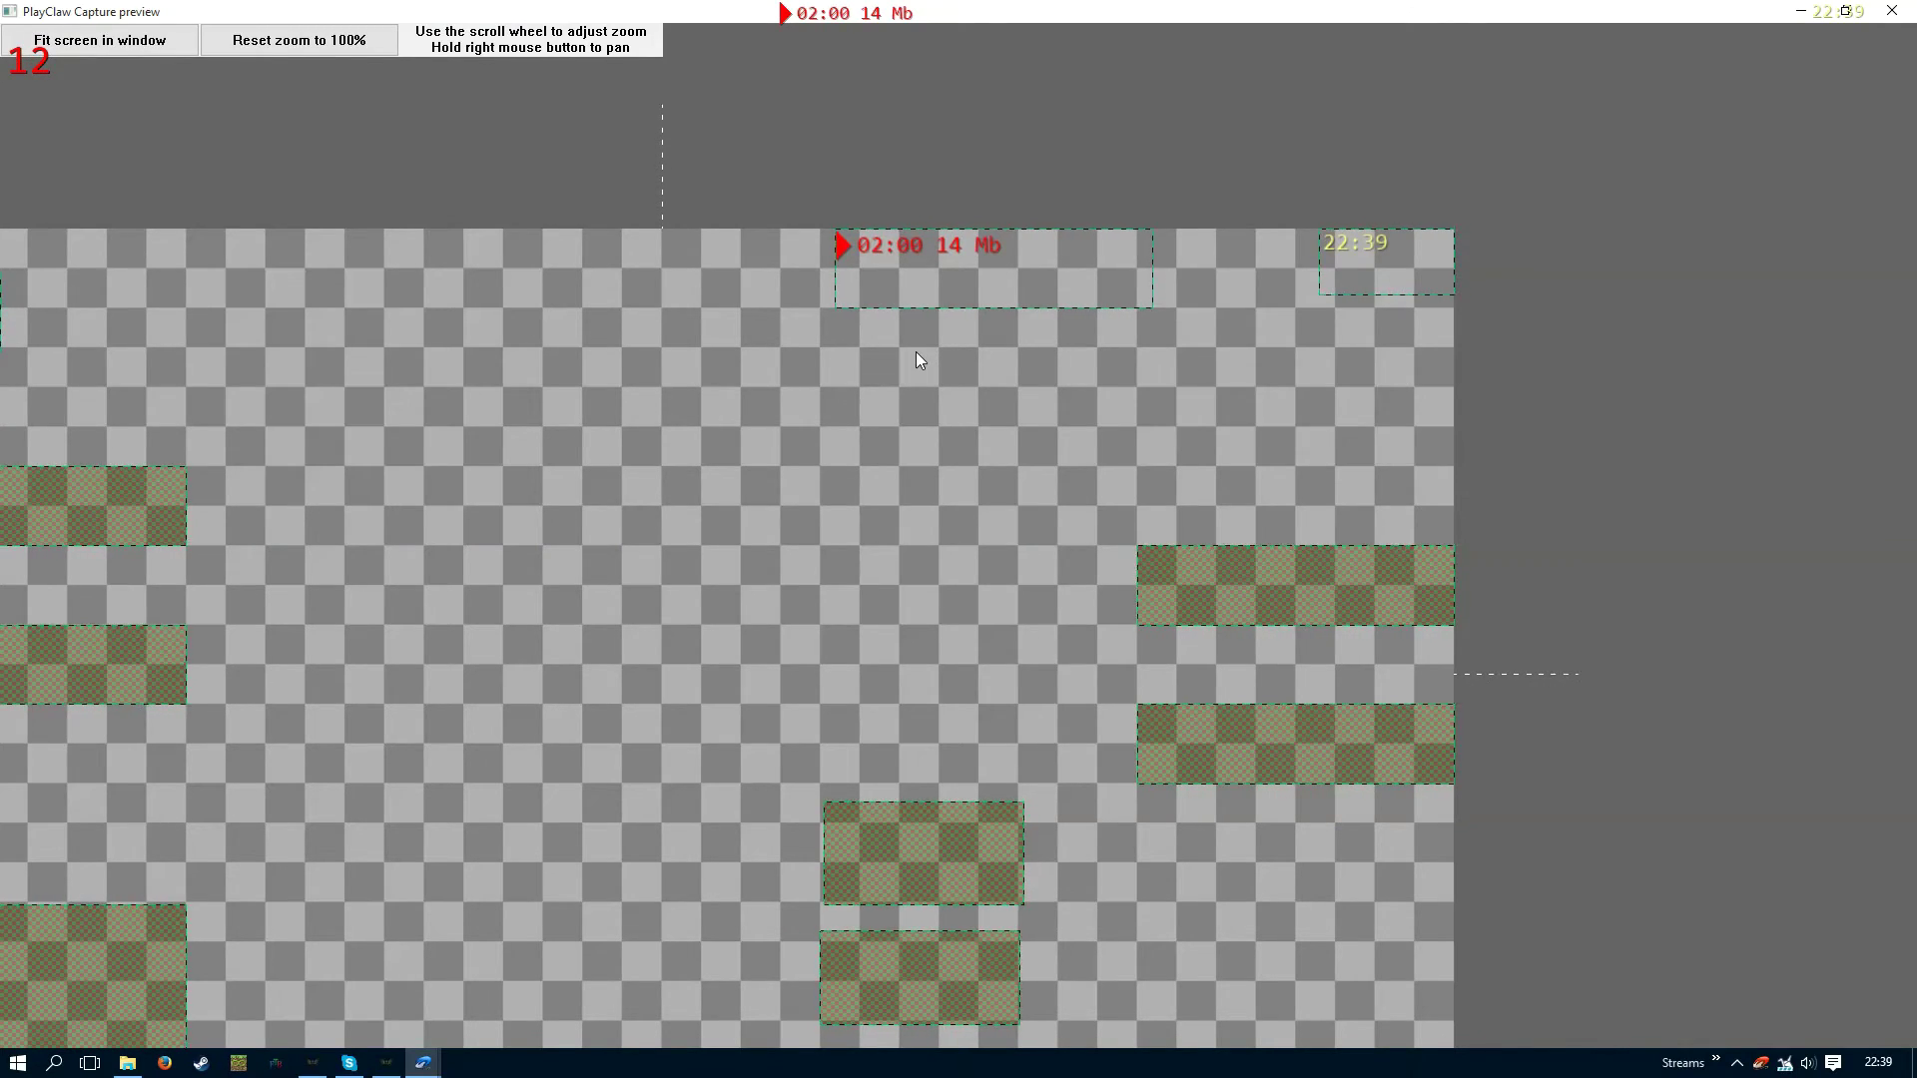
click(1893, 12)
click(725, 371)
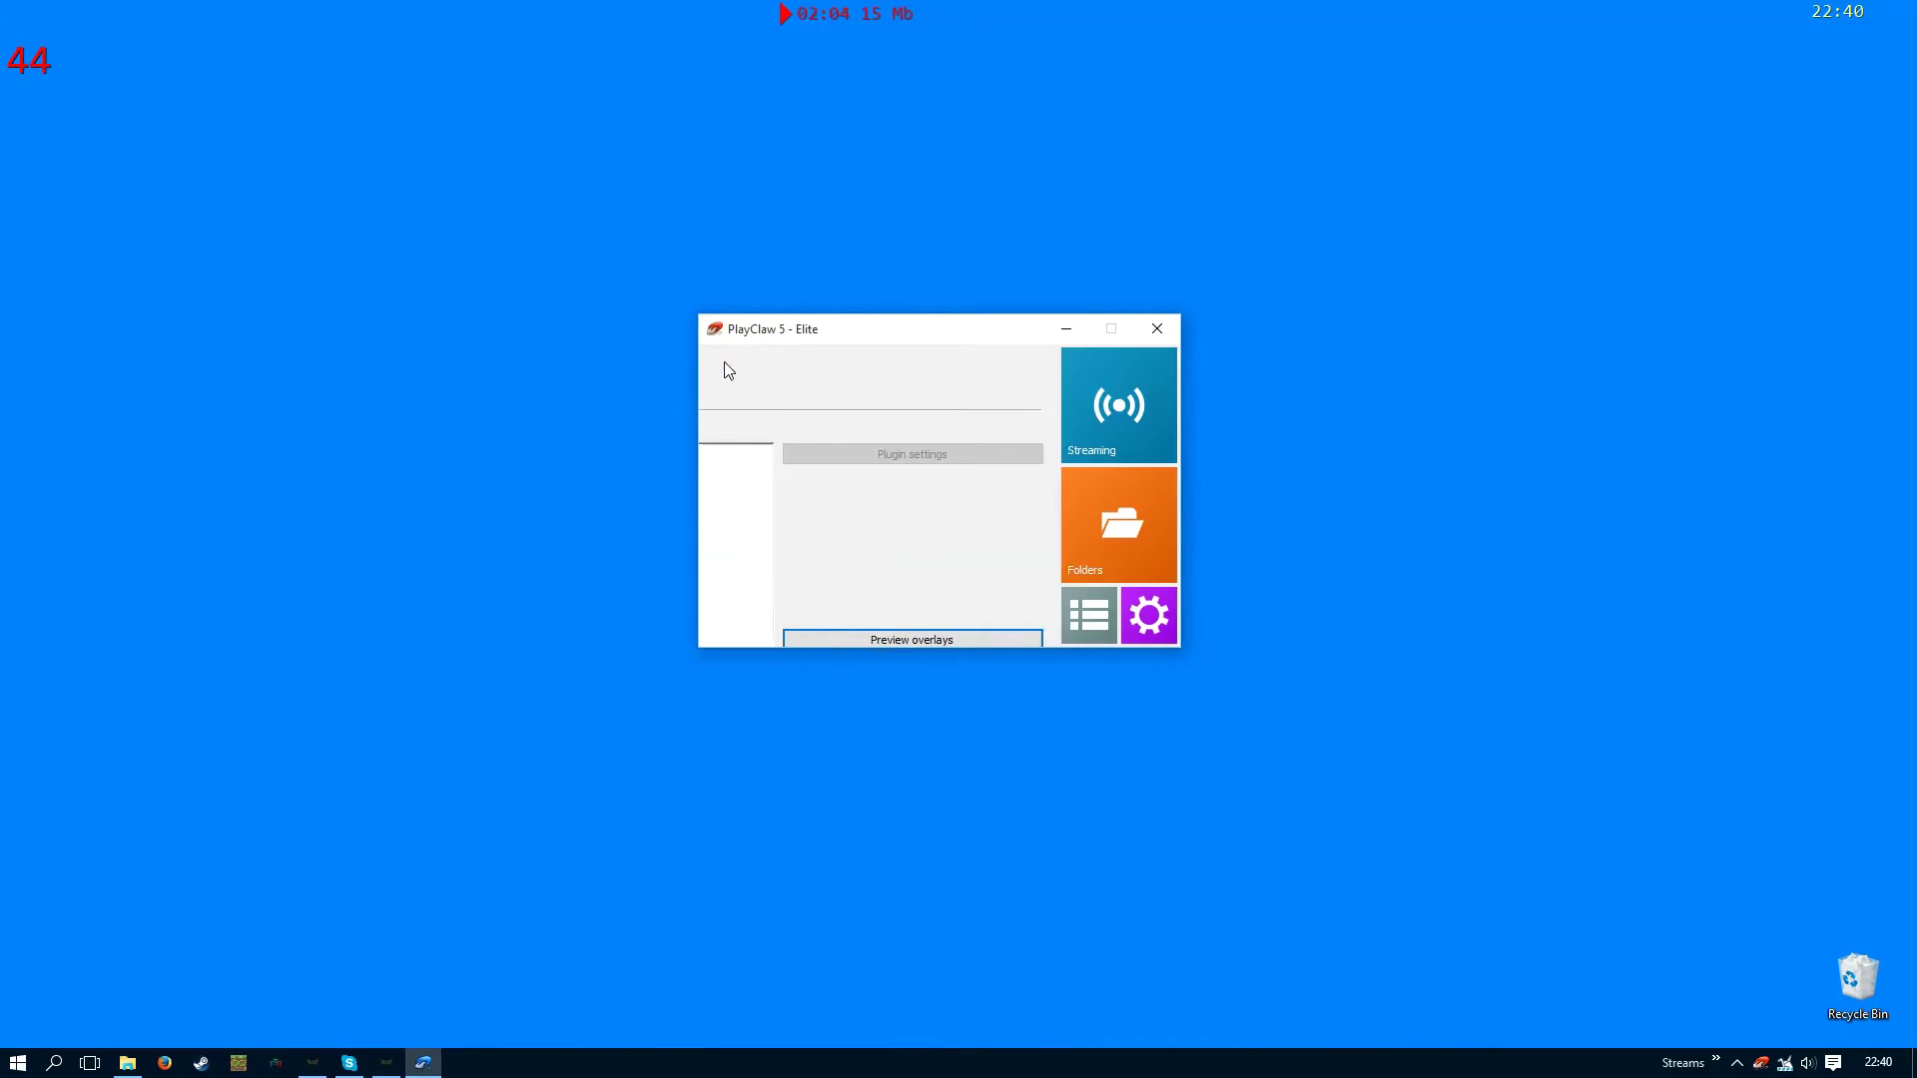
Review the hotkeys assigned to recording and pre-recording, then return to the main window
click(996, 535)
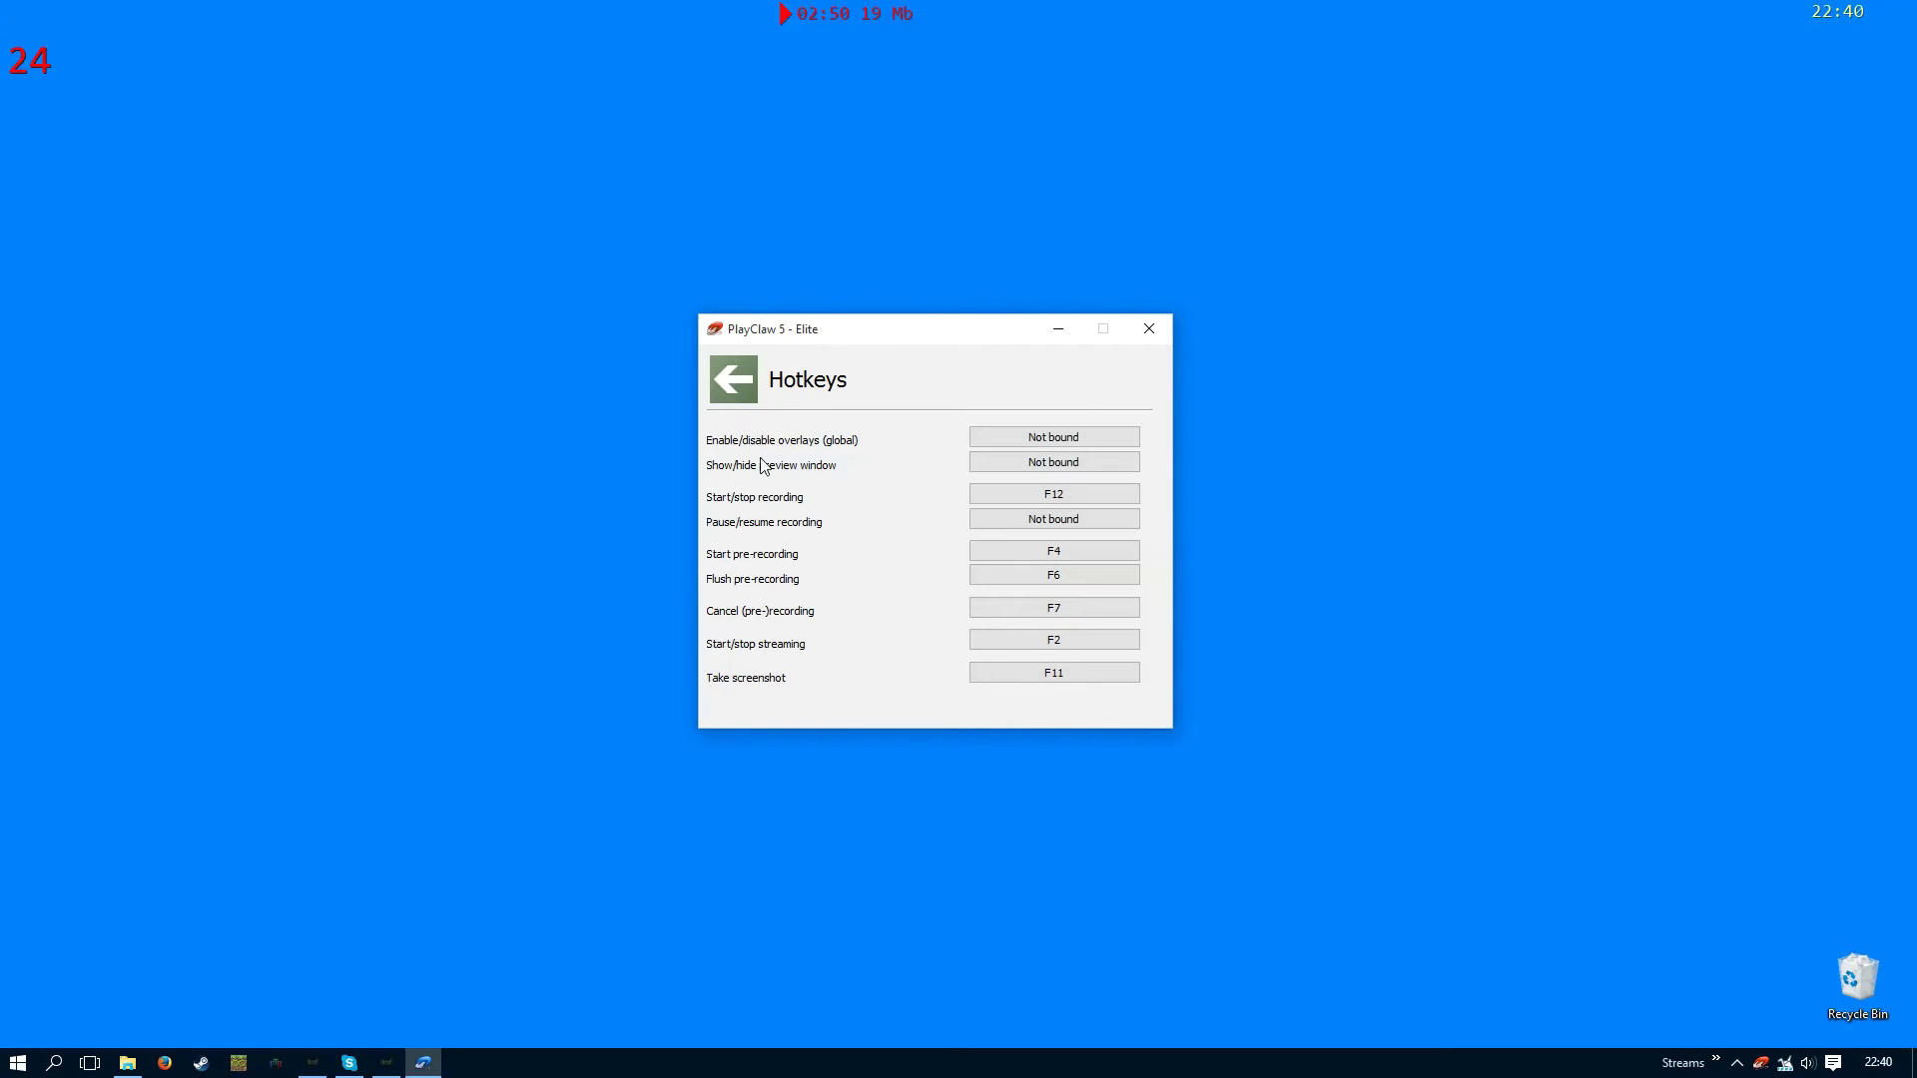
click(741, 397)
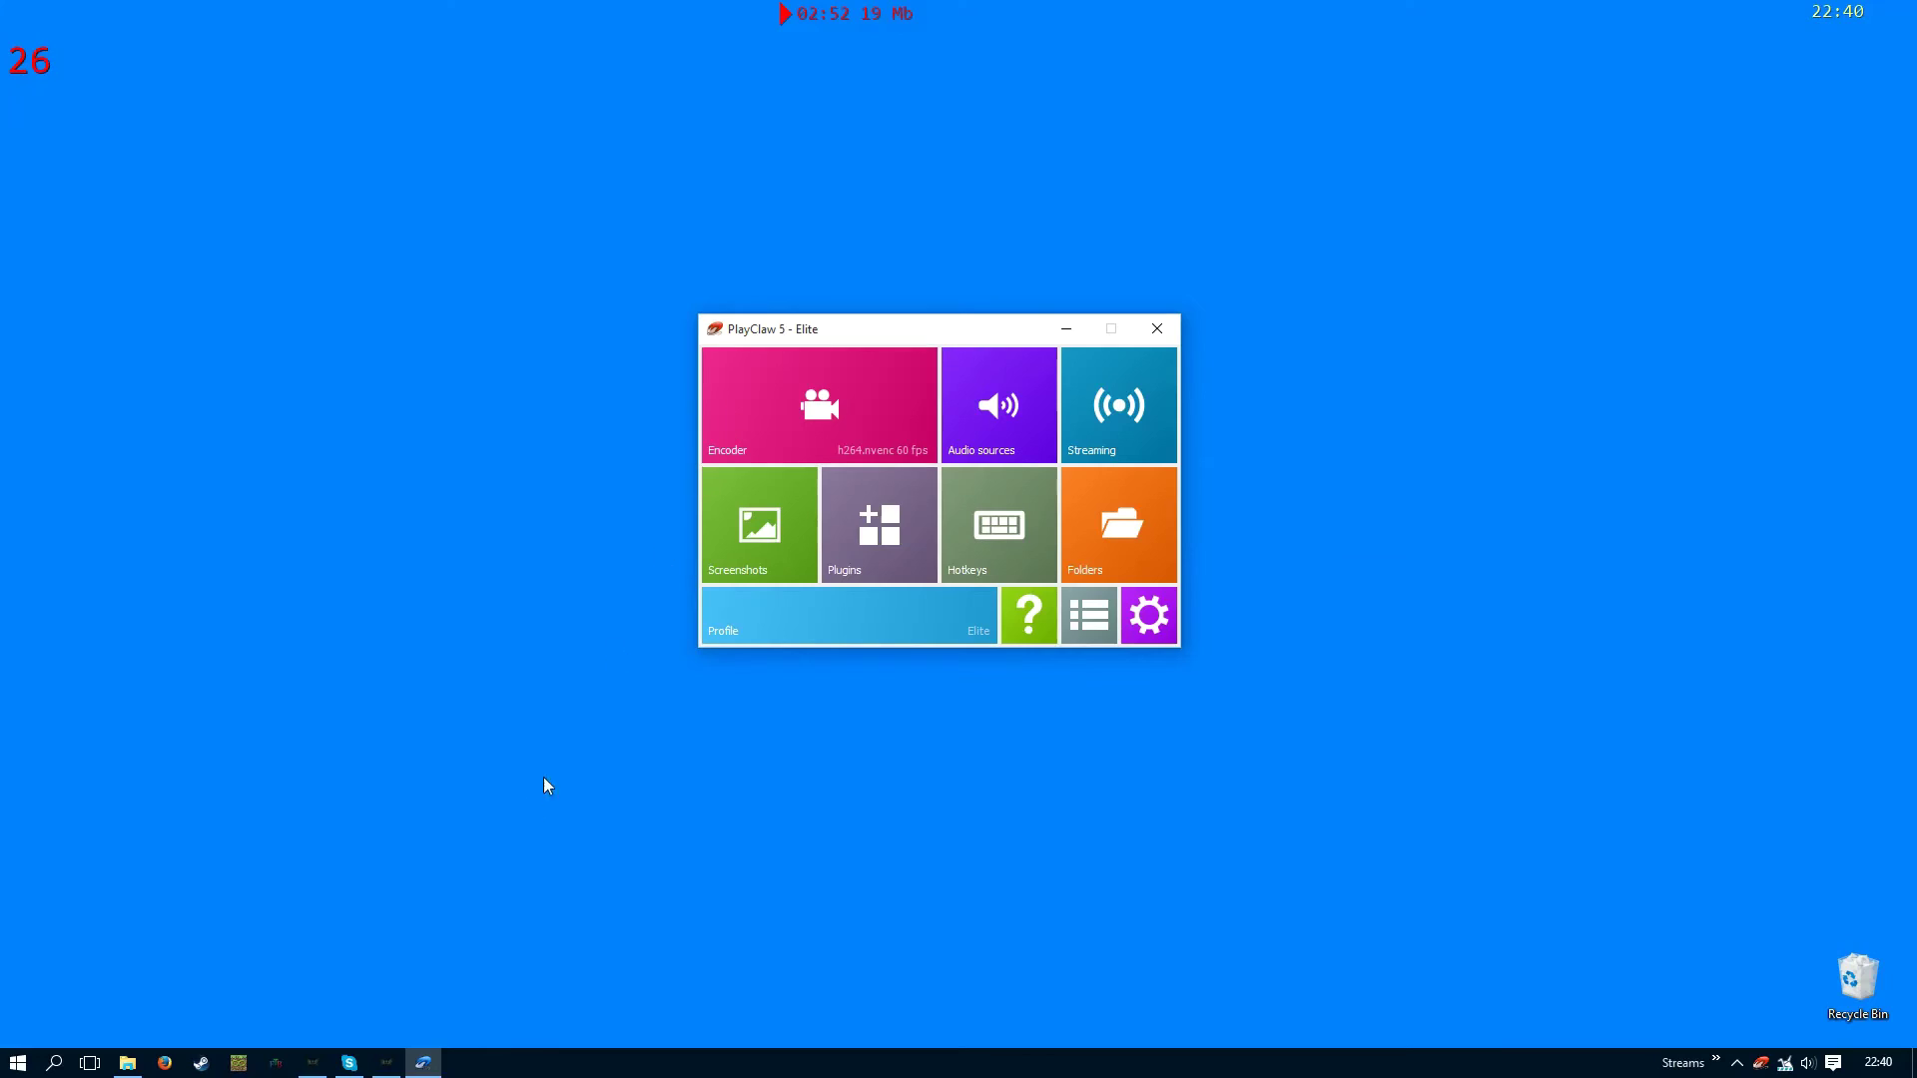
Switch to the running Elite Dangerous game, open Starport Services and start a new recording
click(386, 1062)
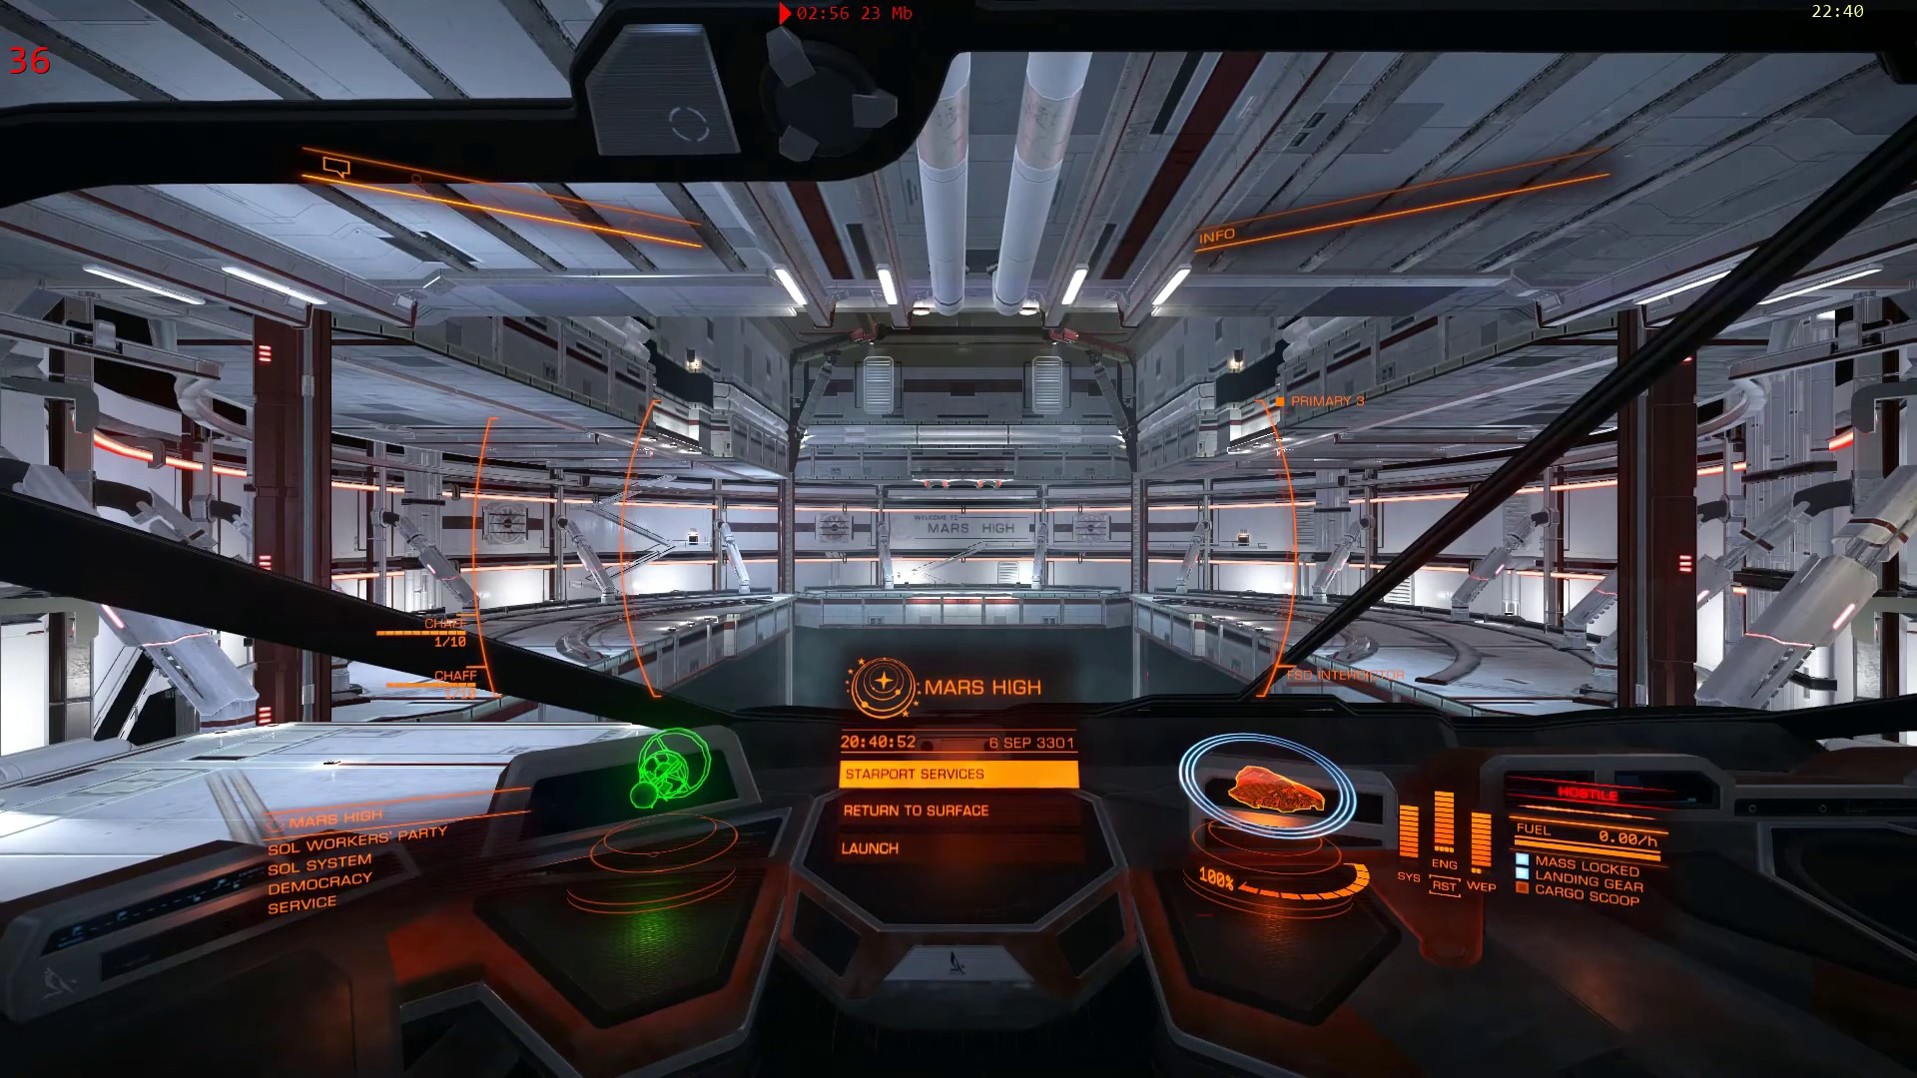
key(space)
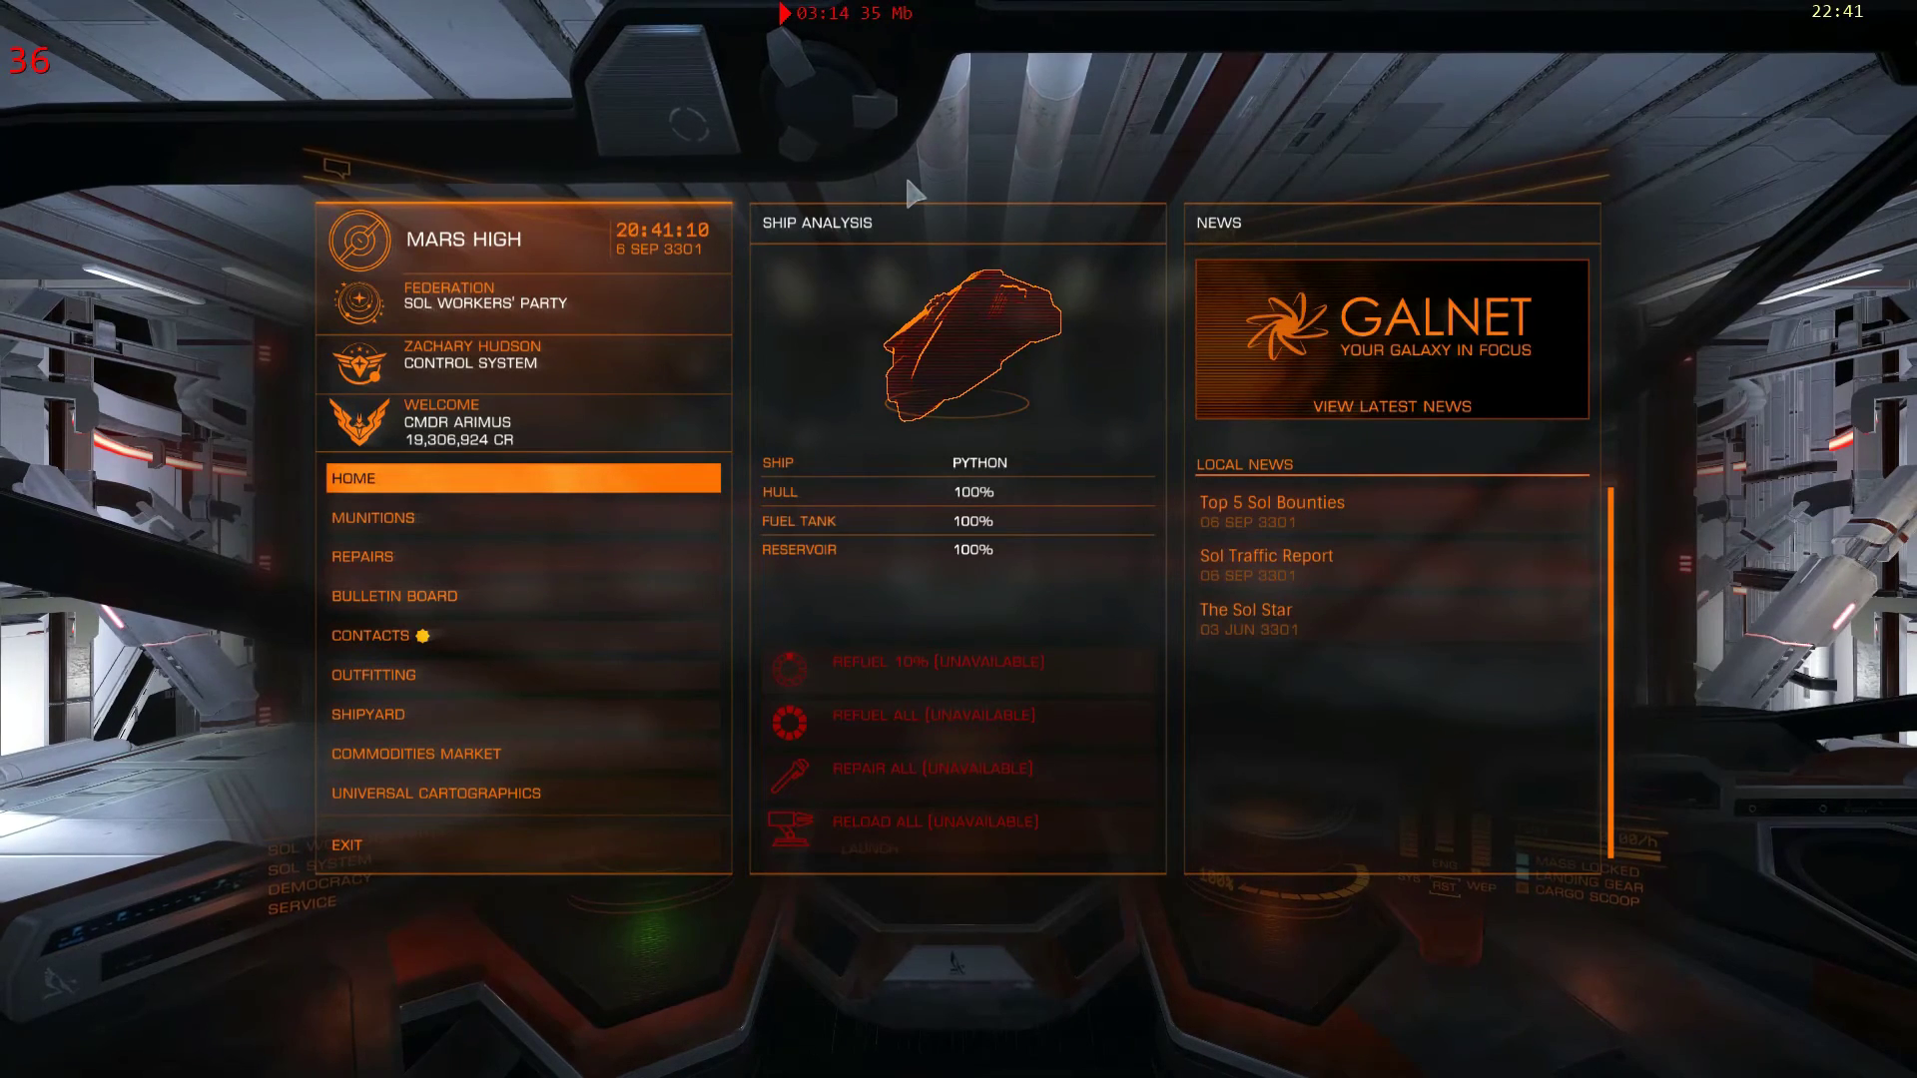
key(F9)
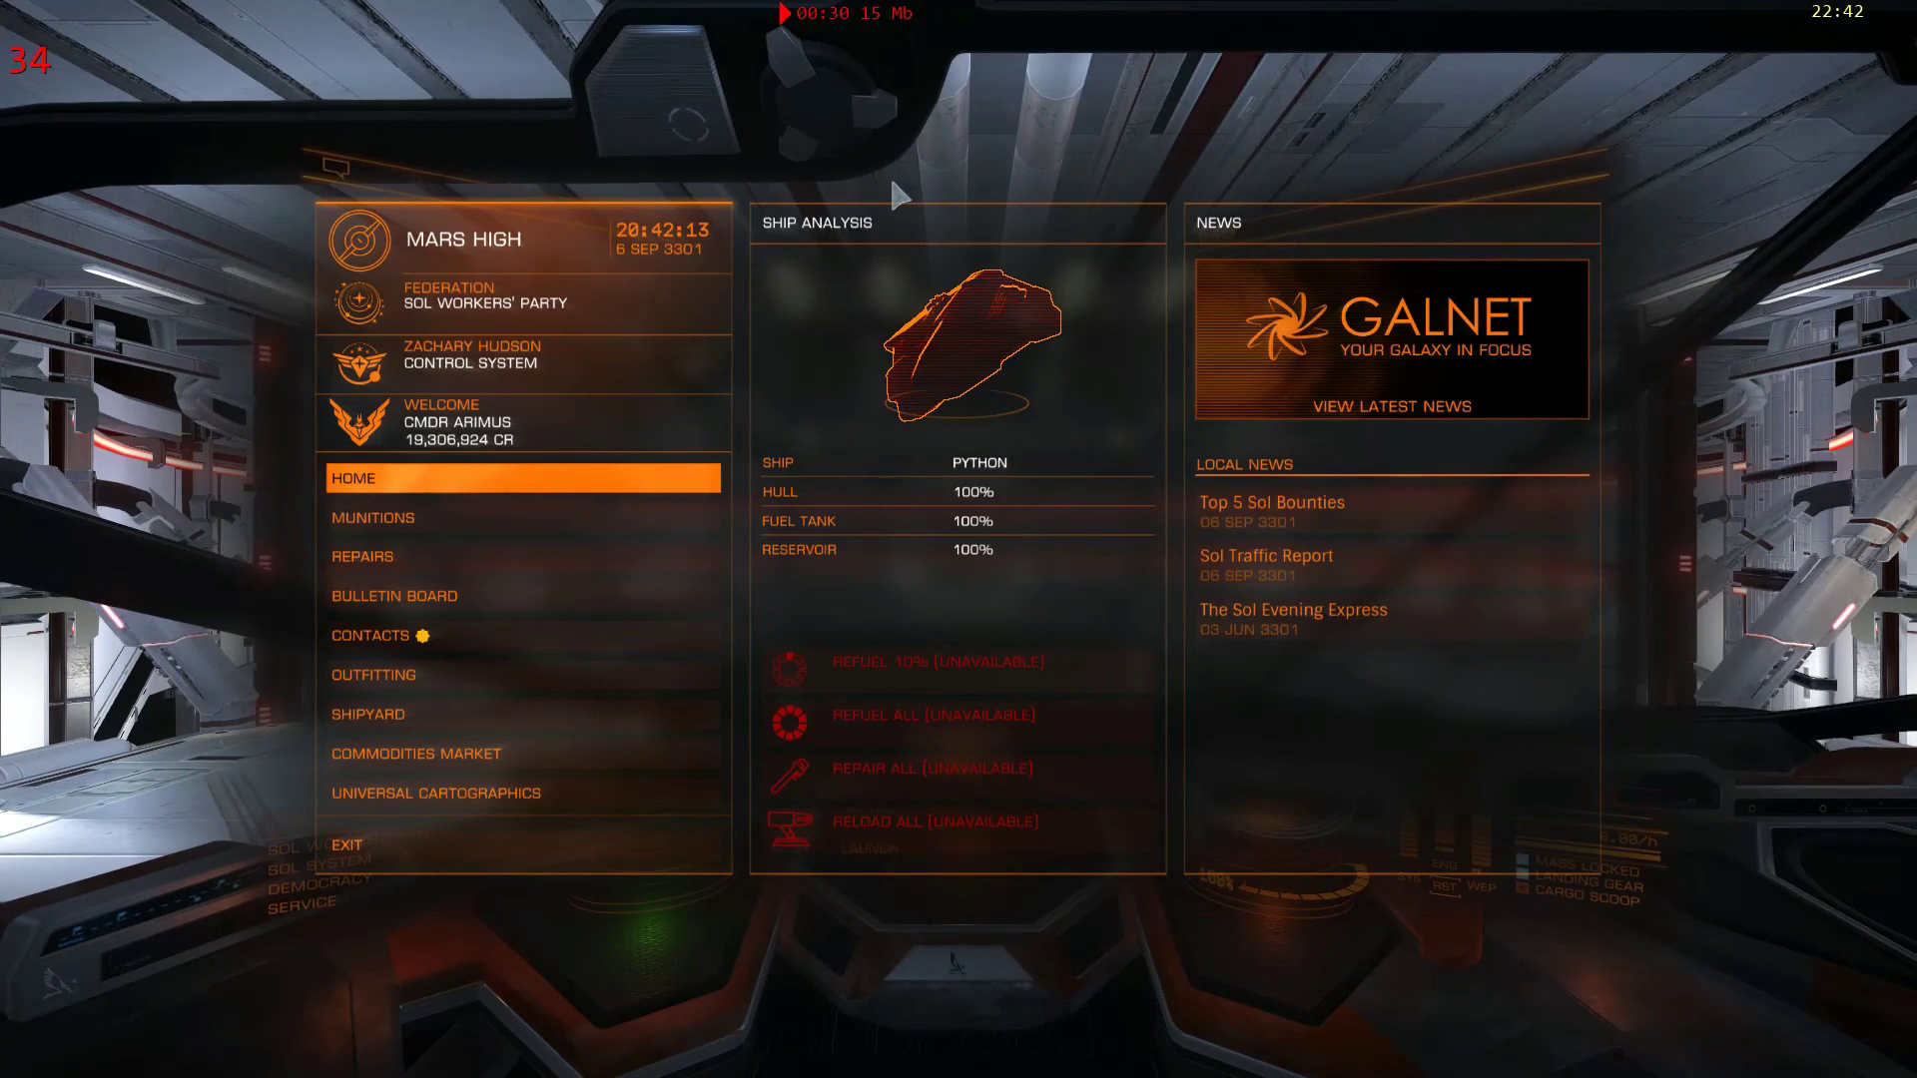
Switch from the game to File Explorer and open the 2015-09-06 folder inside Pre-Recording Demo
key(alt+Tab)
key(alt+Tab)
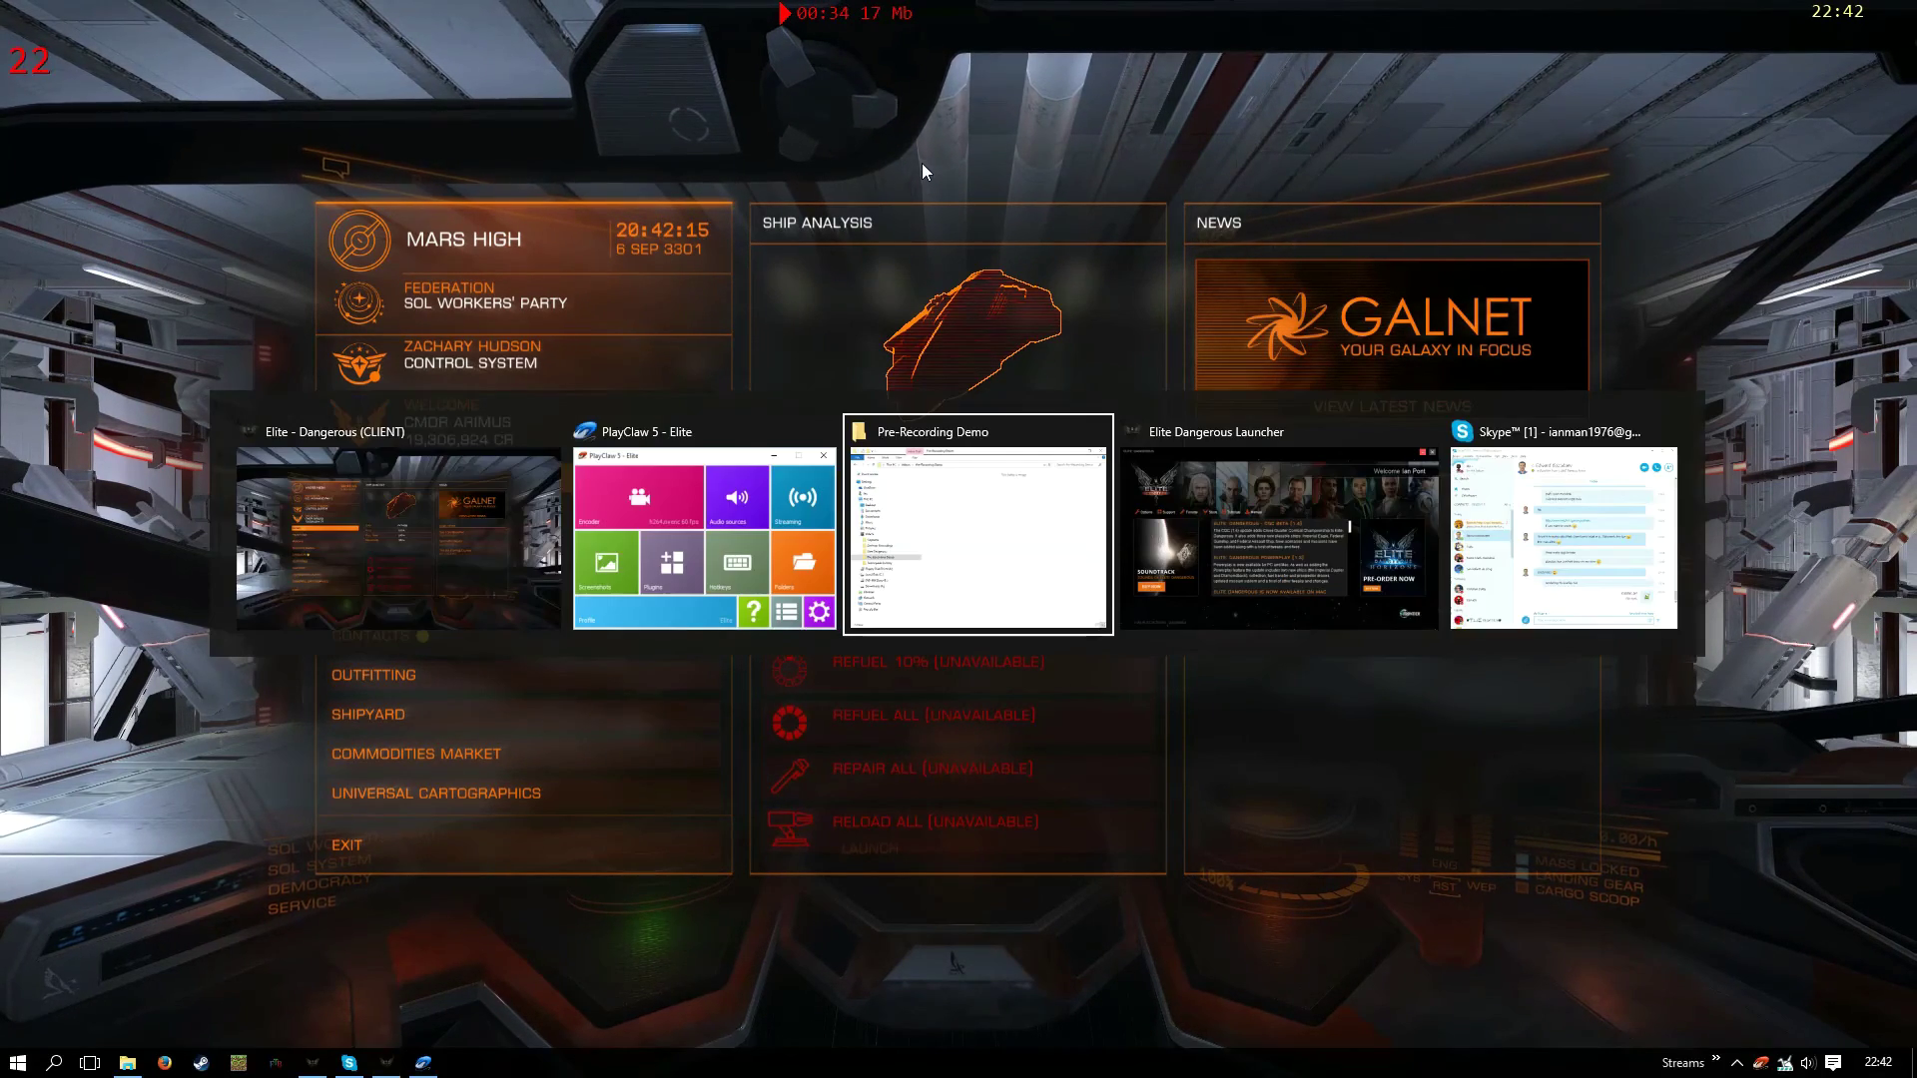
key(alt+Tab)
key(alt+Tab)
key(alt+Tab)
key(alt+Tab)
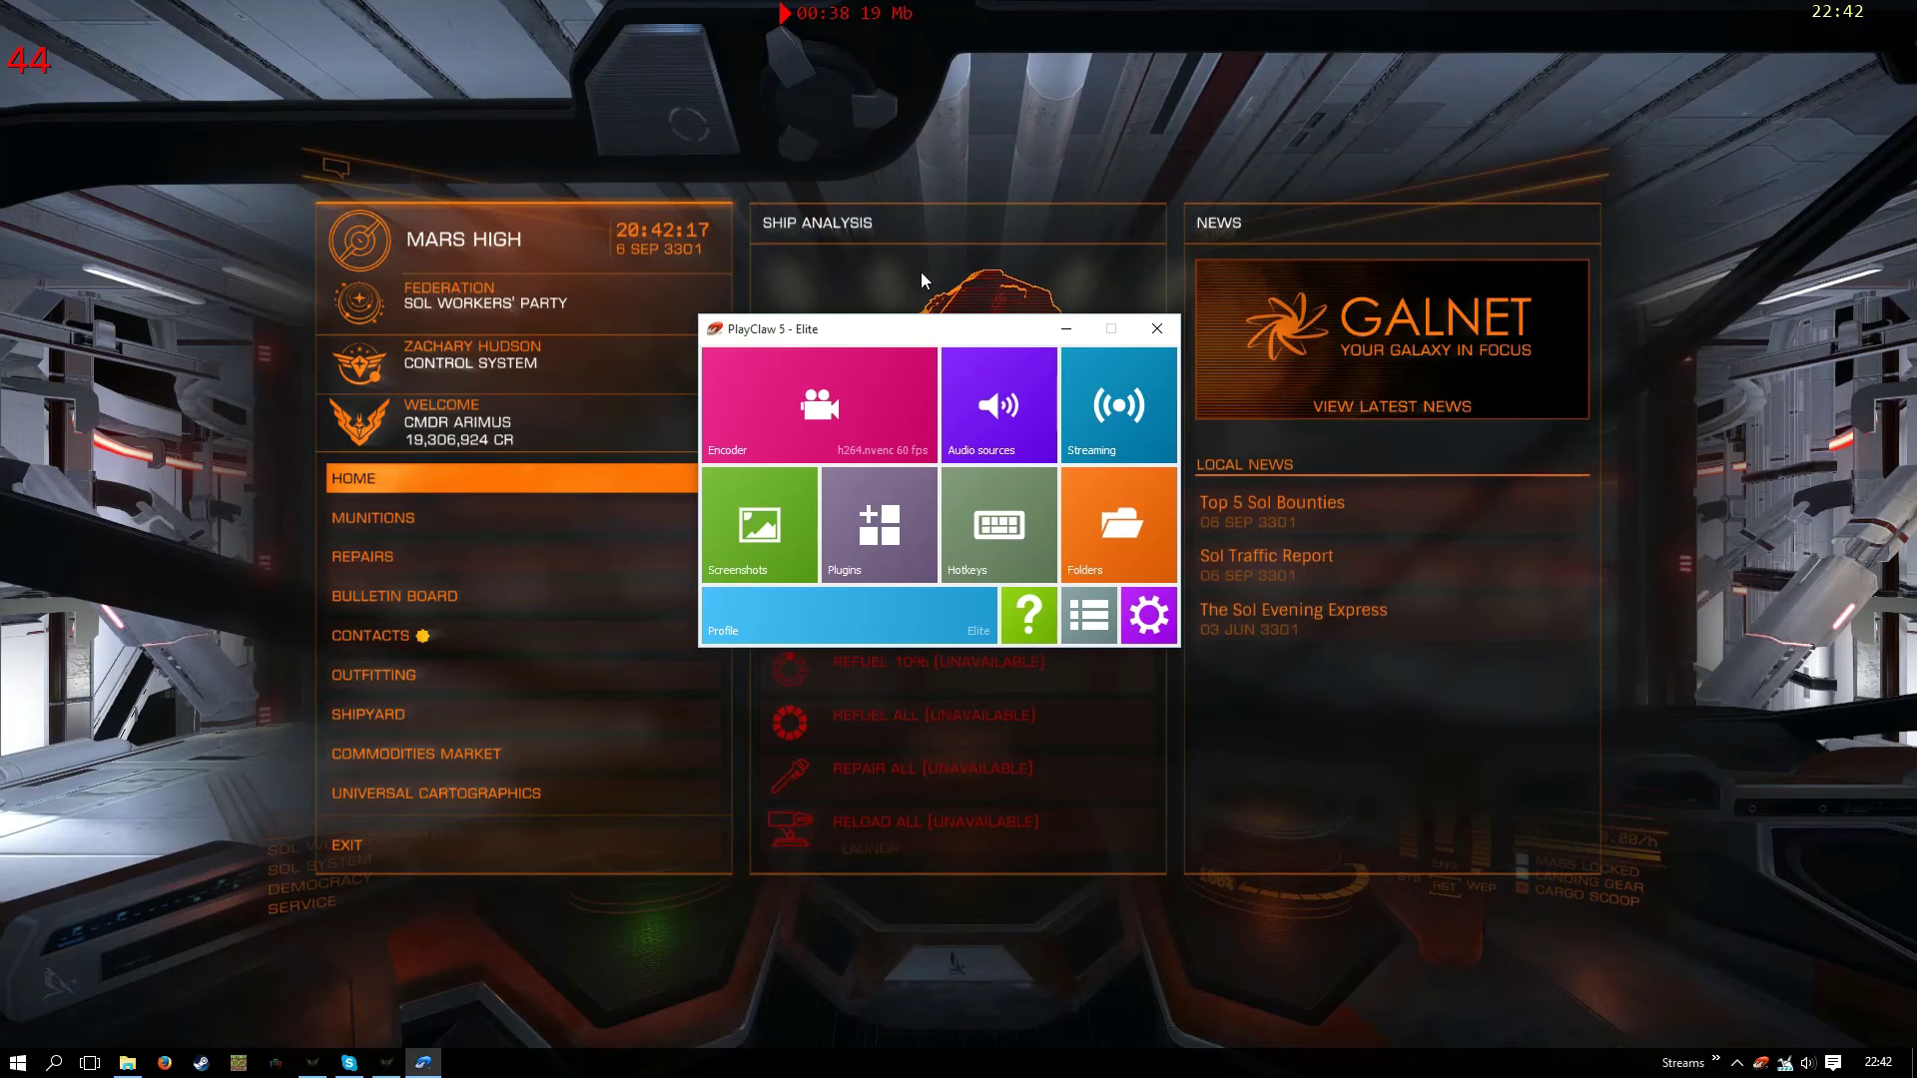
click(127, 1062)
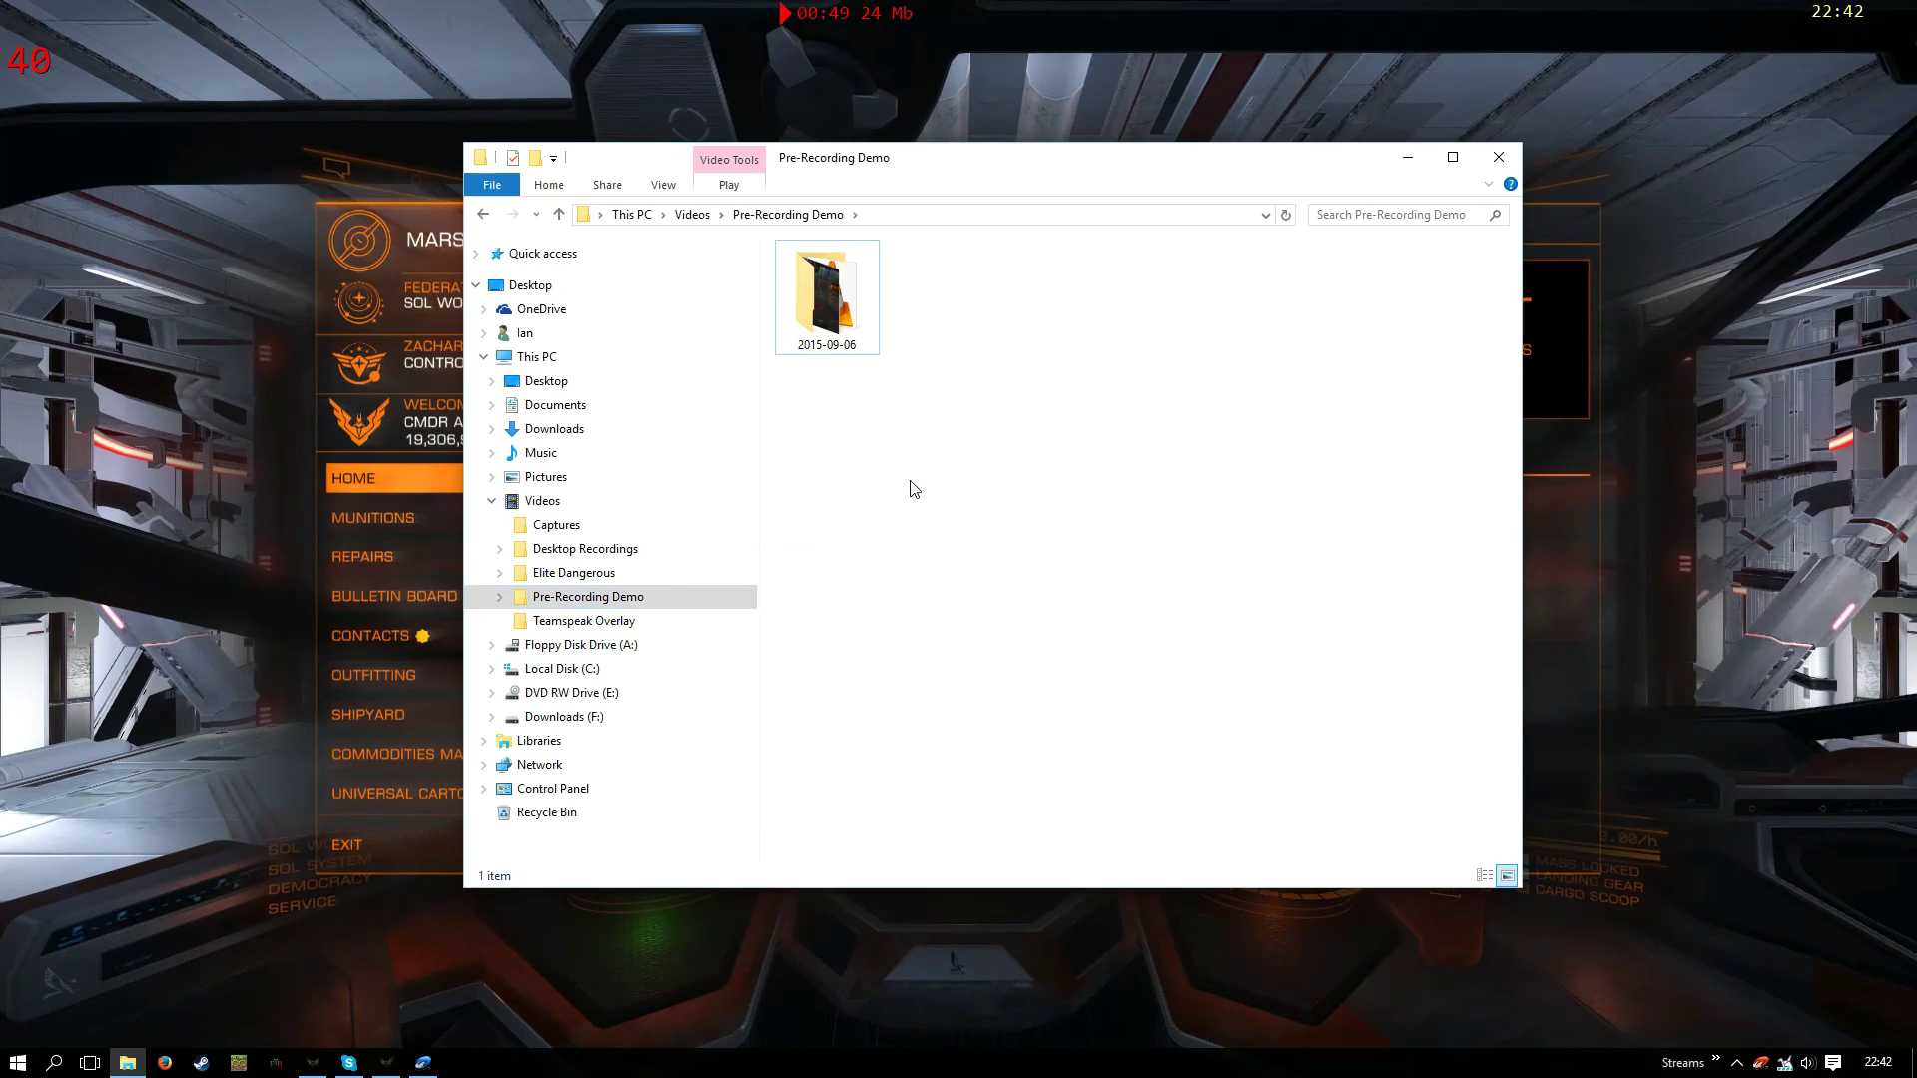
double_click(846, 319)
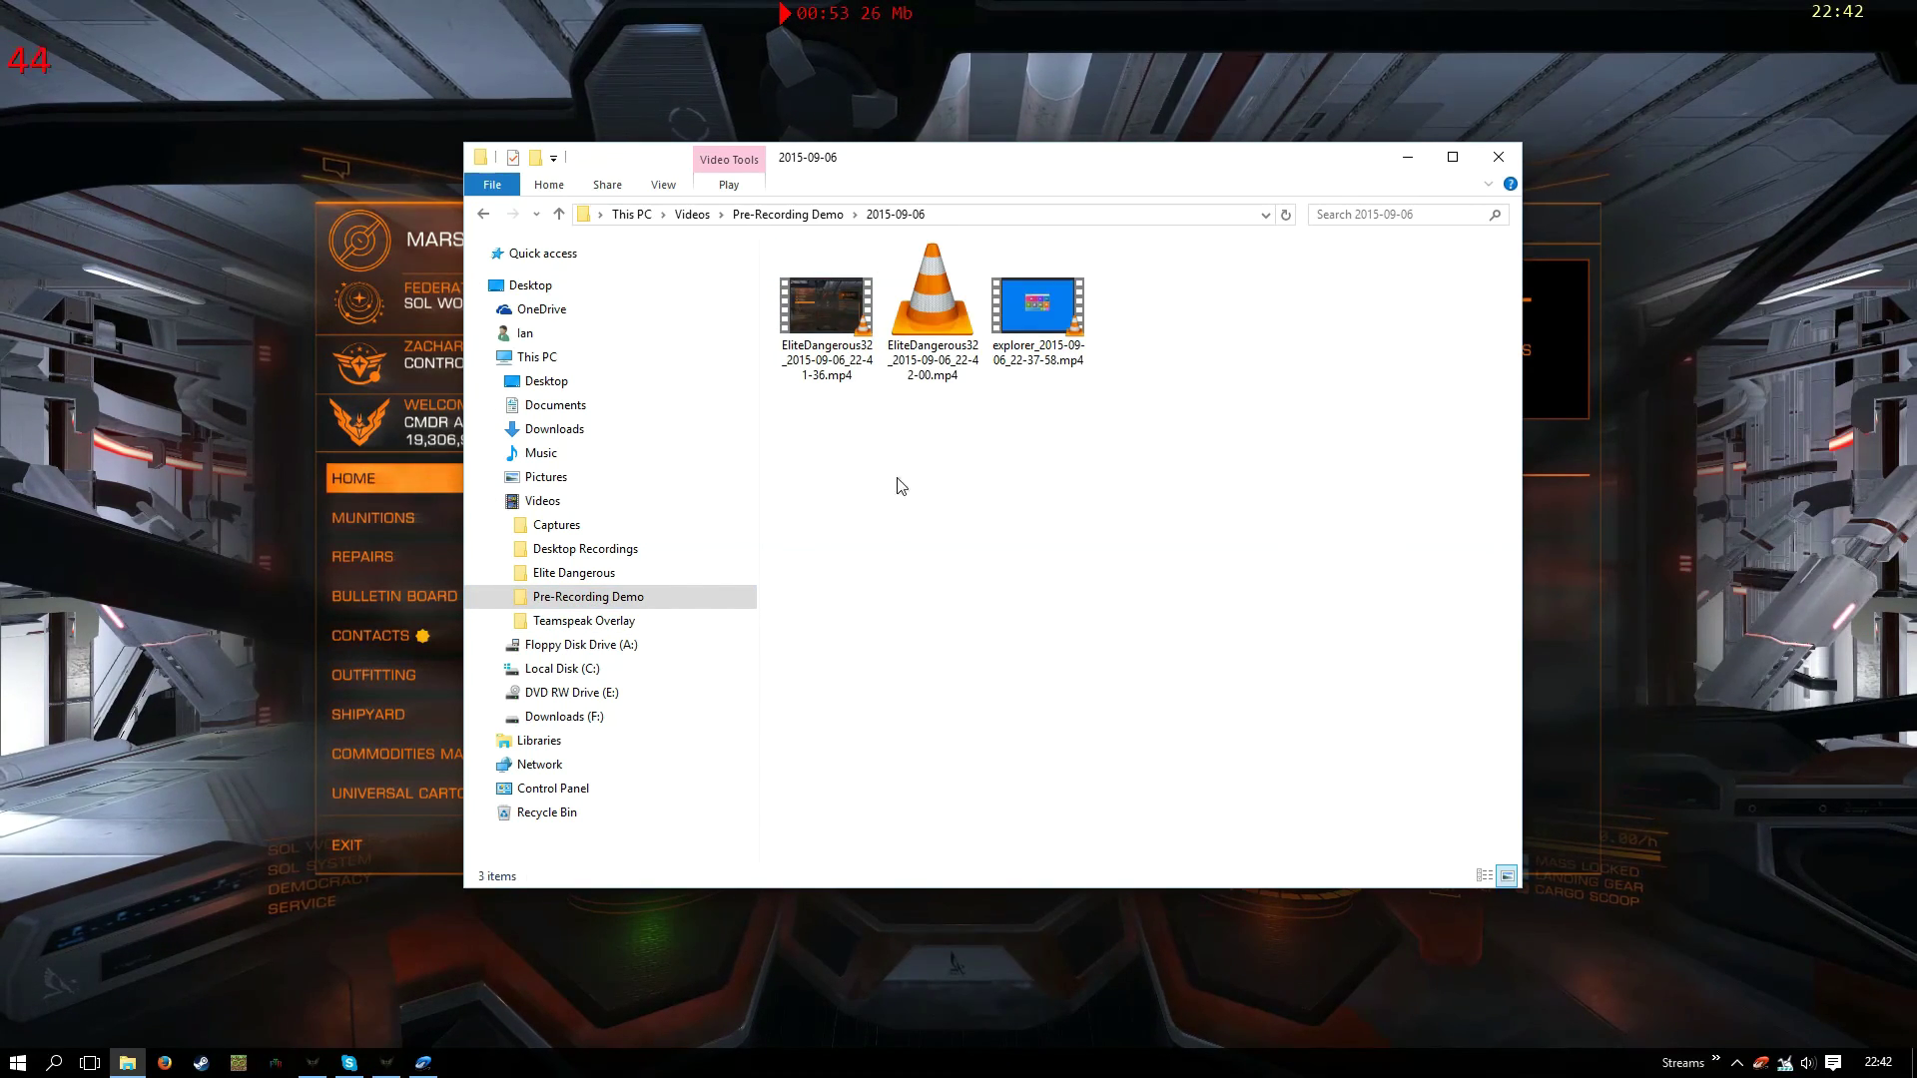
Select each recorded MP4 file in the 2015-09-06 folder in turn to compare their file sizes
click(813, 299)
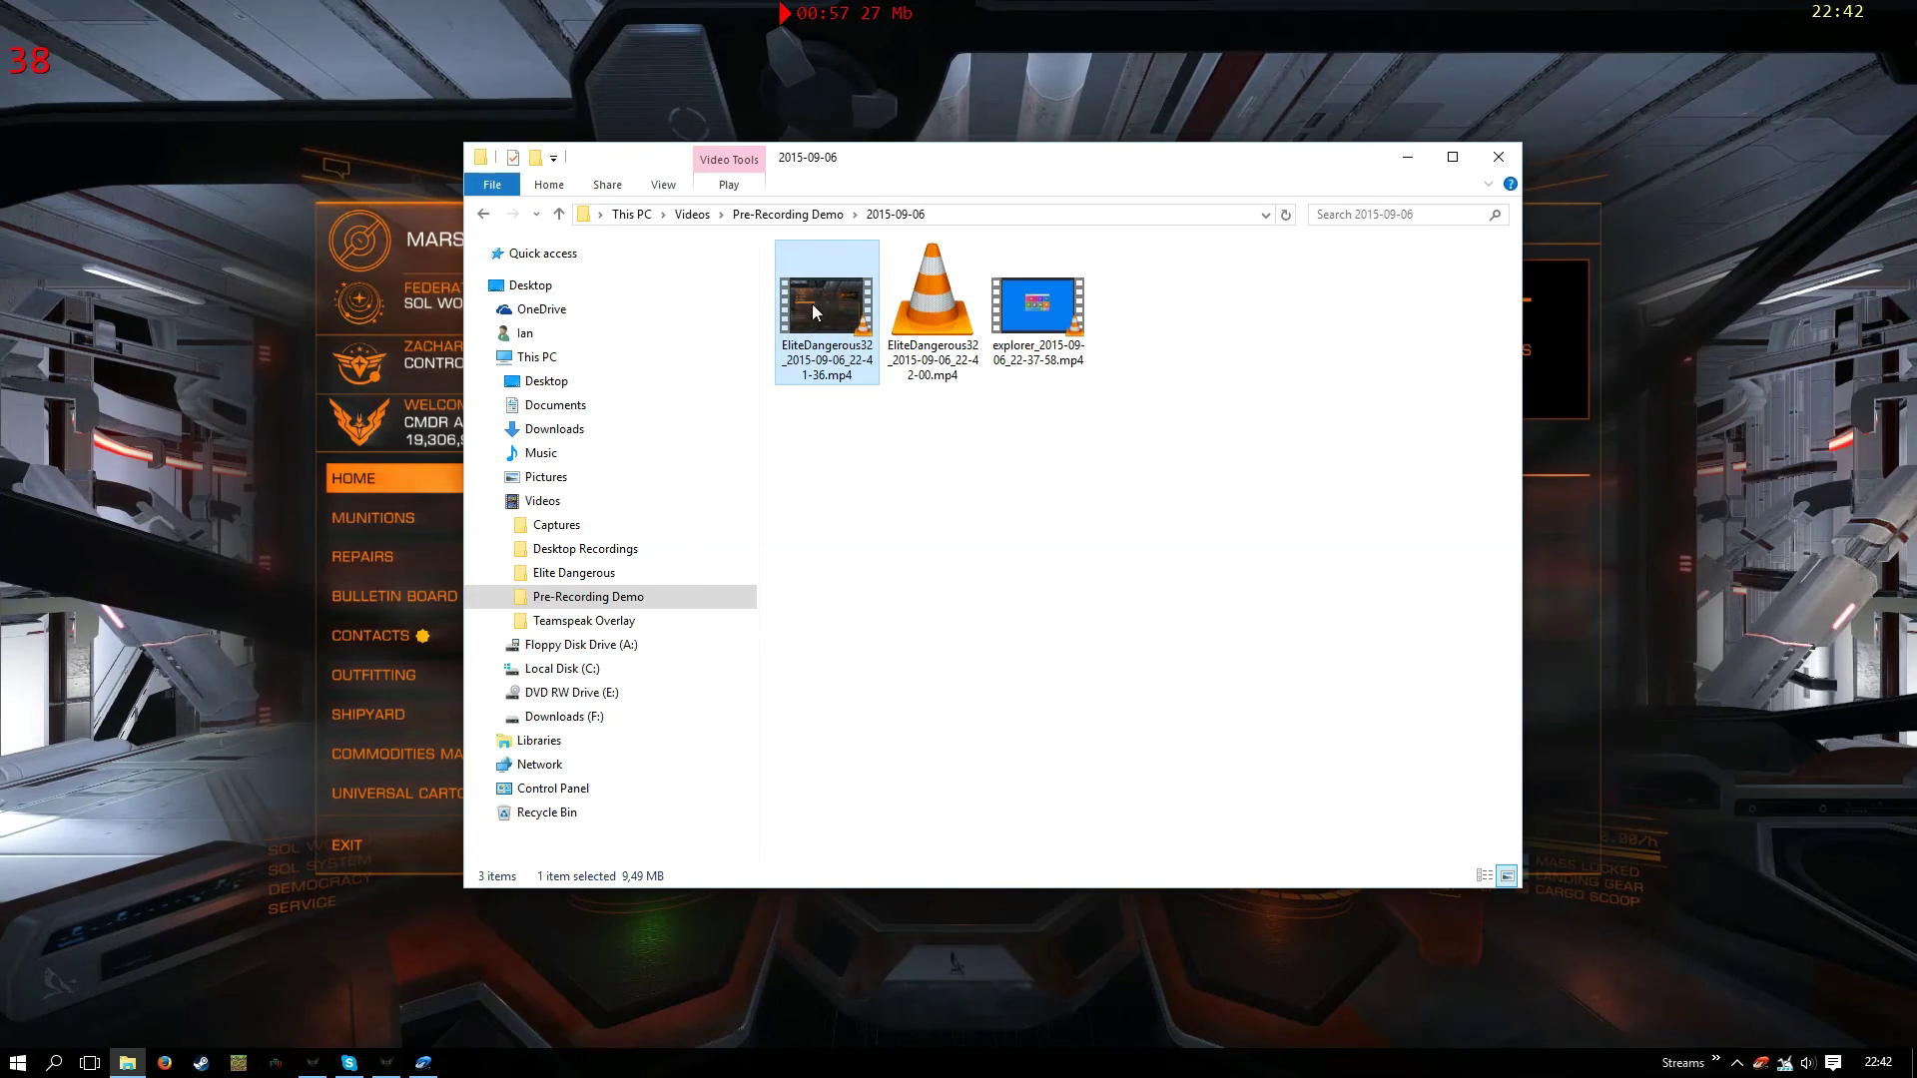
click(935, 319)
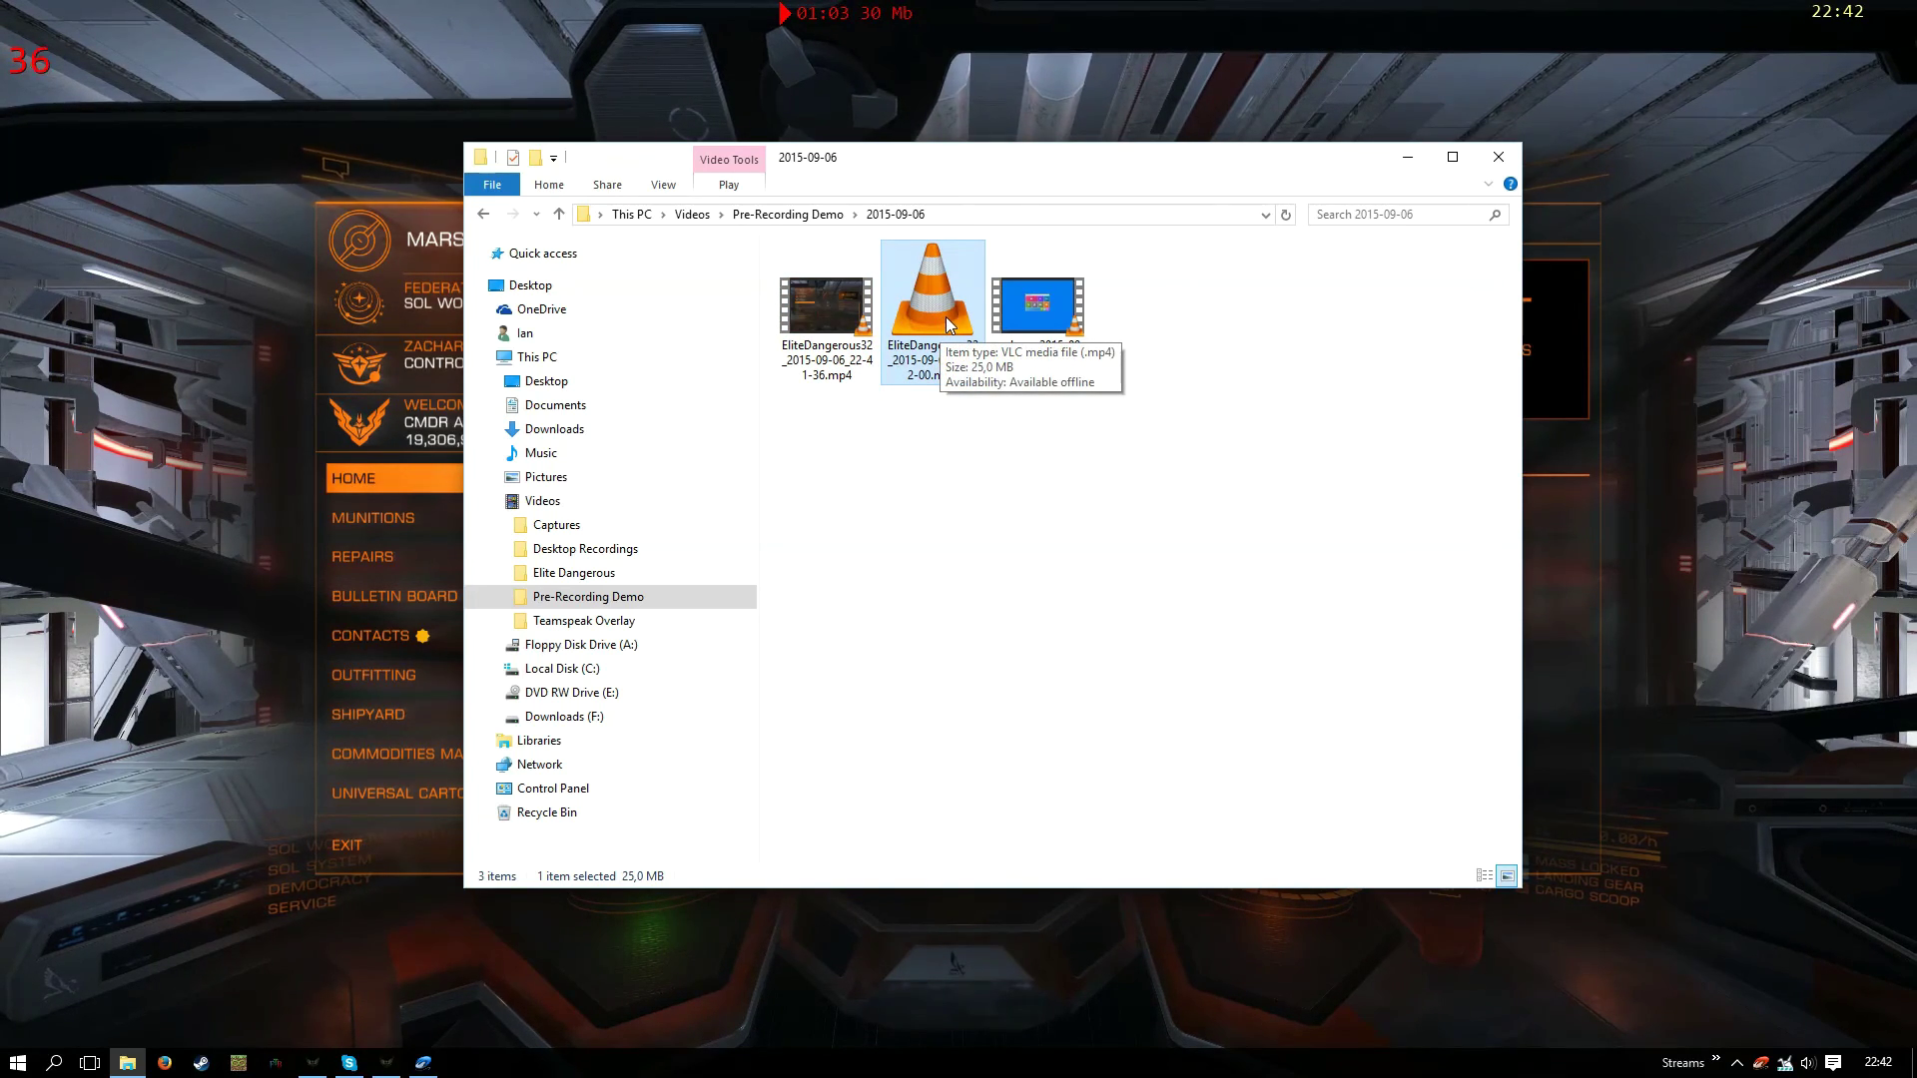
click(1053, 308)
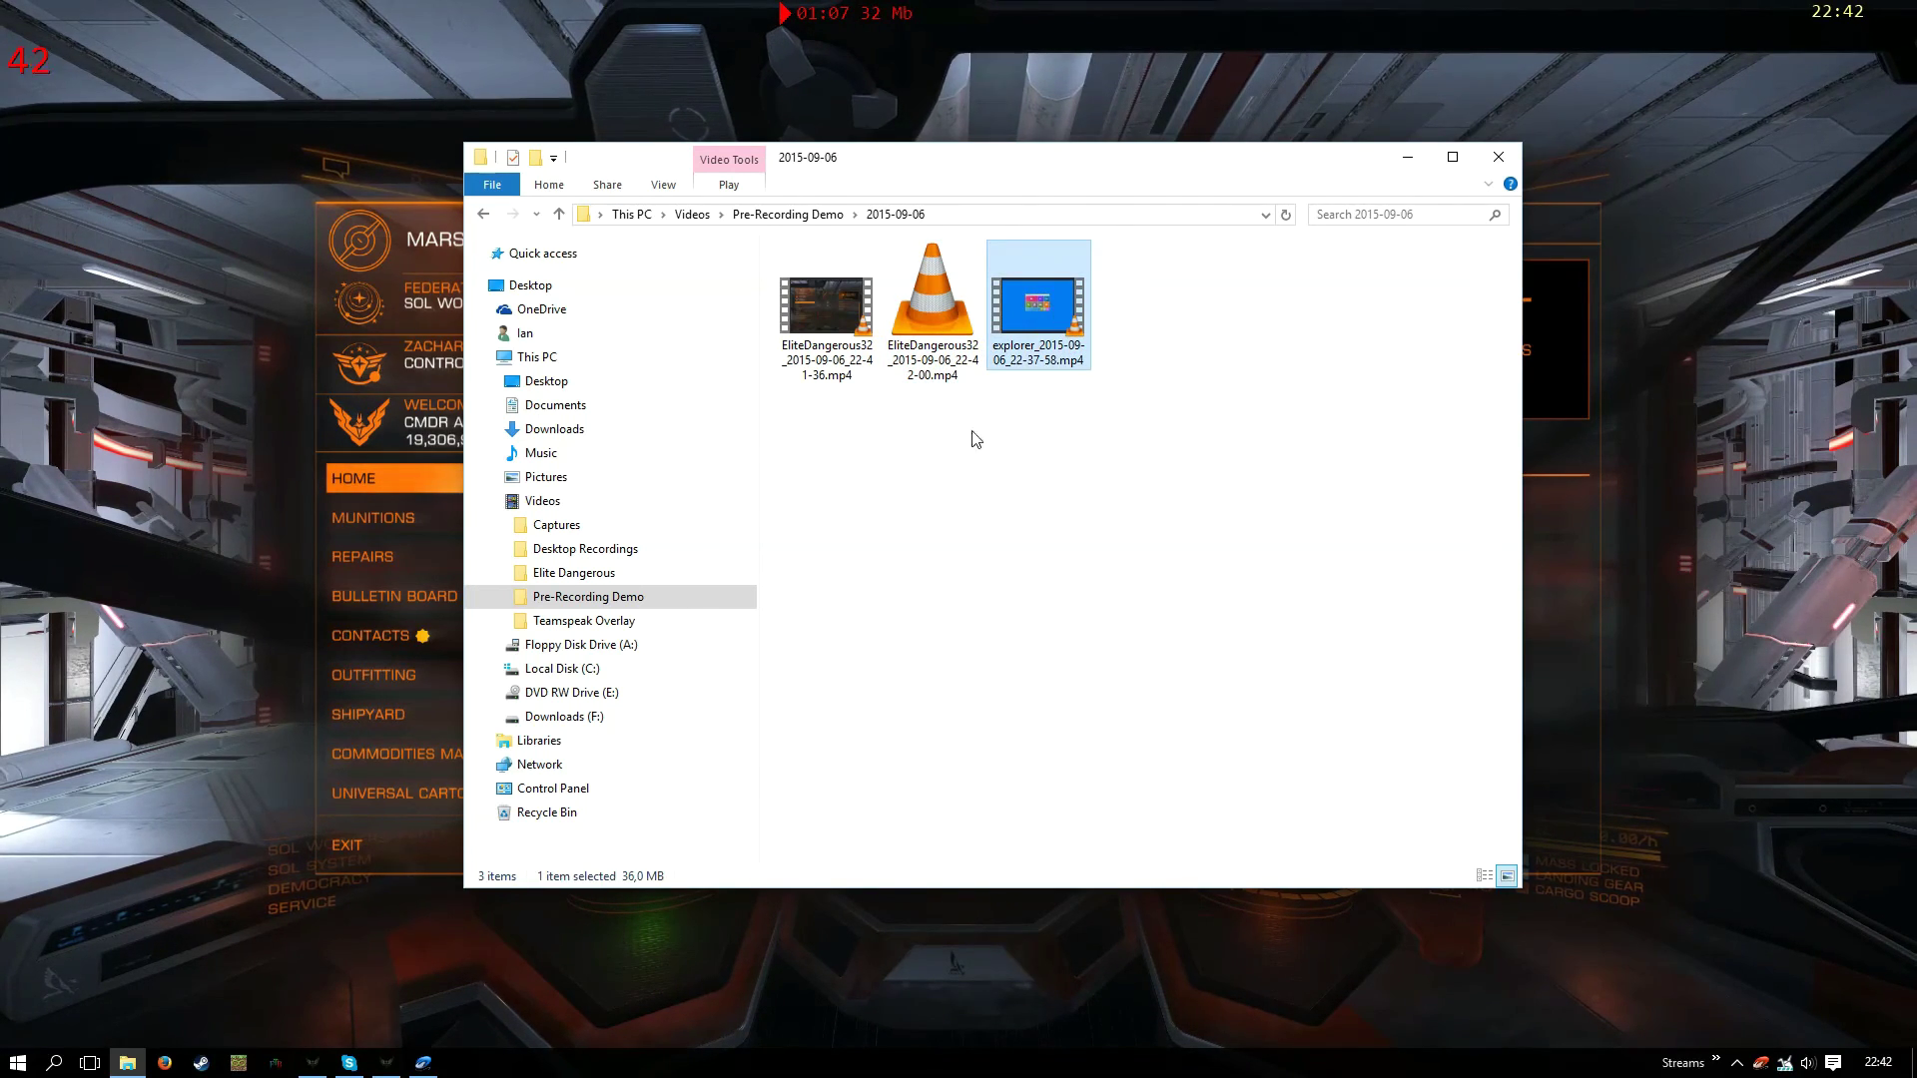
click(817, 307)
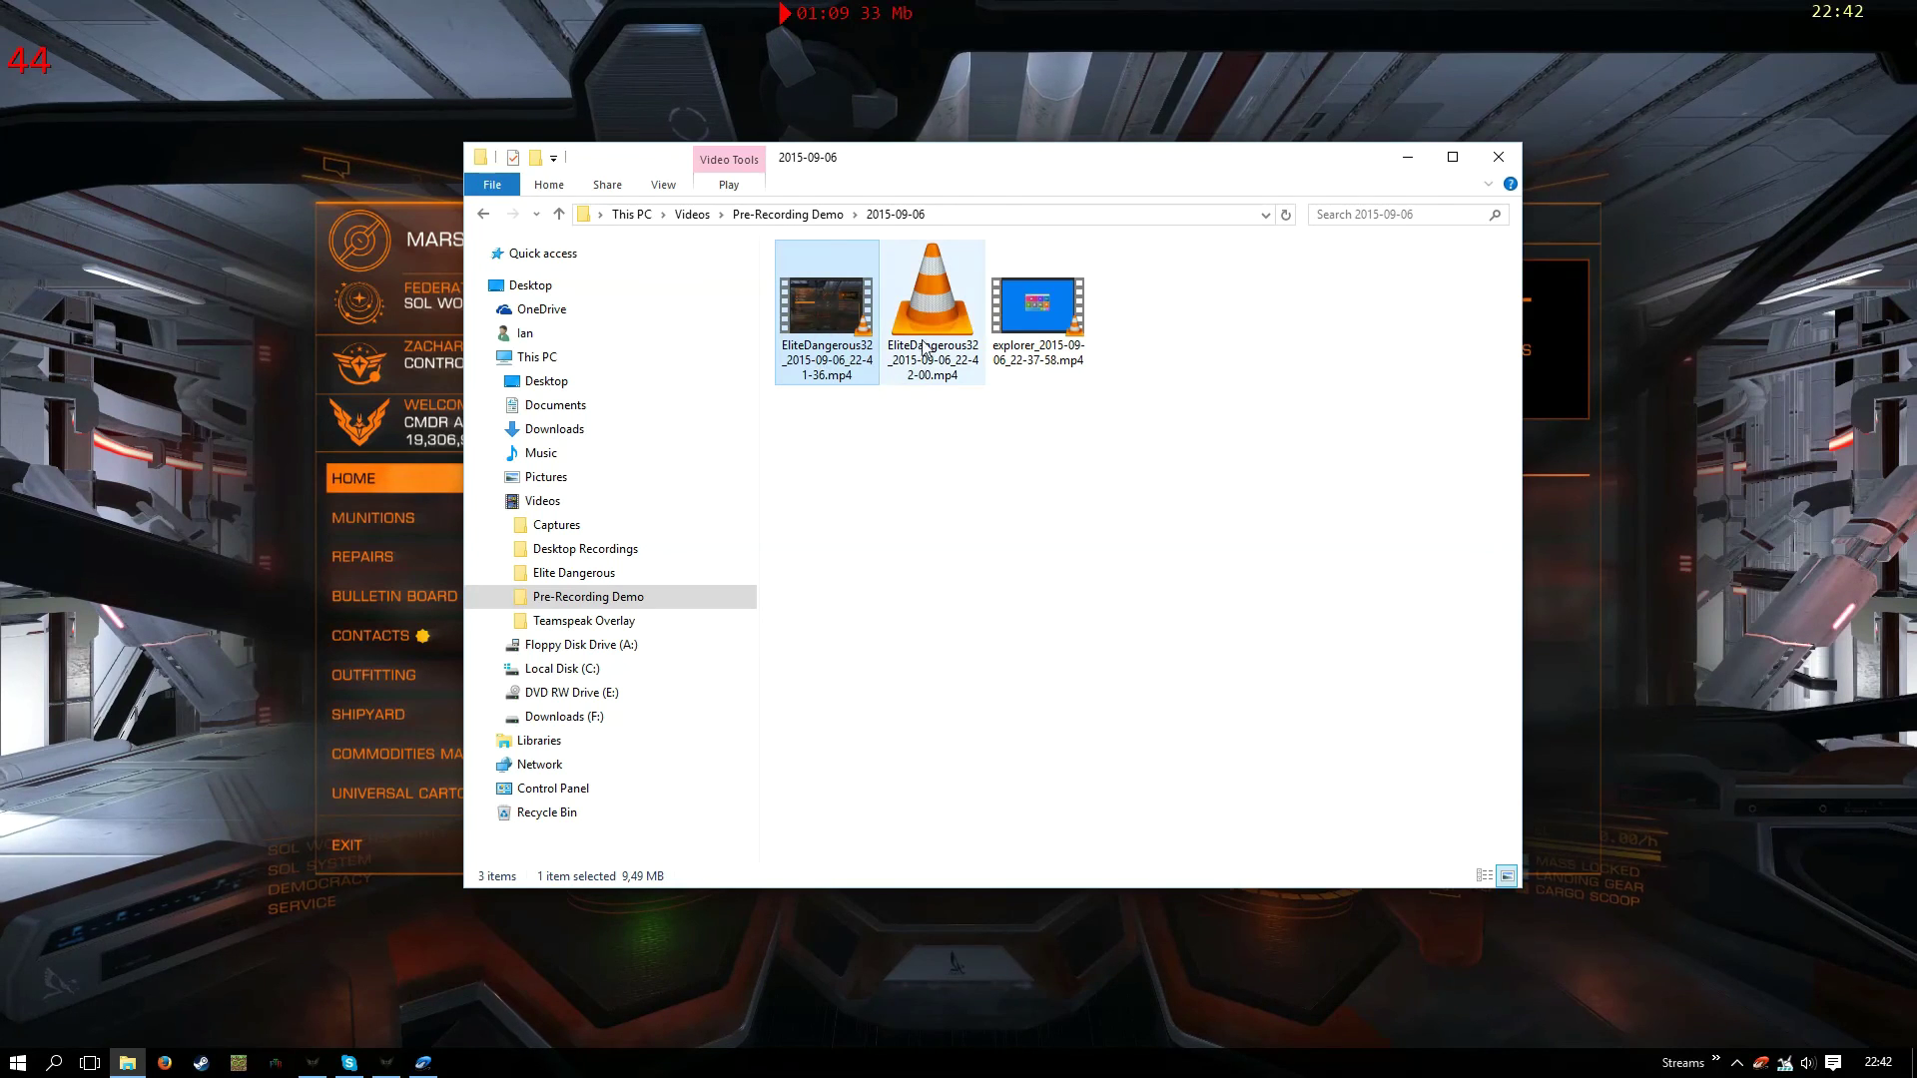
click(922, 351)
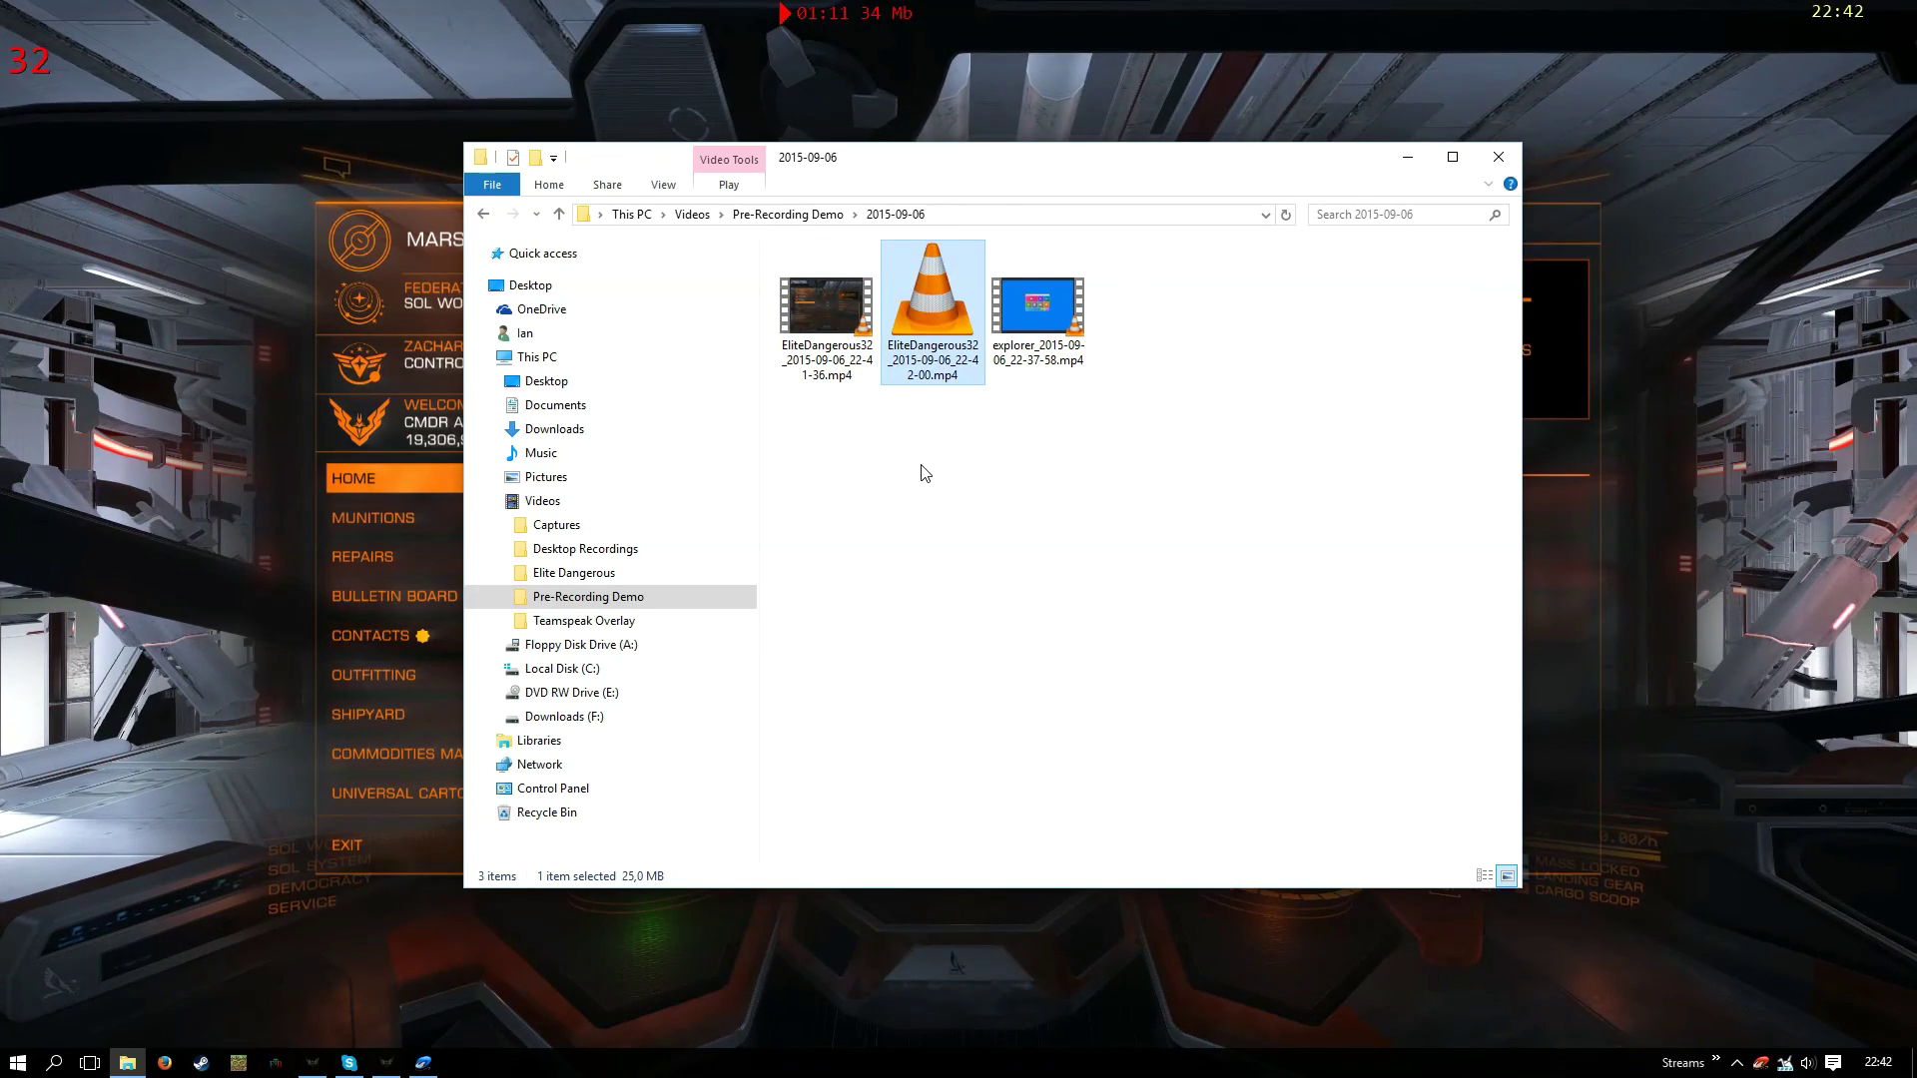
Play EliteDangerous32_2015-09-06_22-41-36.mp4 in VLC media player with the volume lowered to 22%, then close the player
click(819, 321)
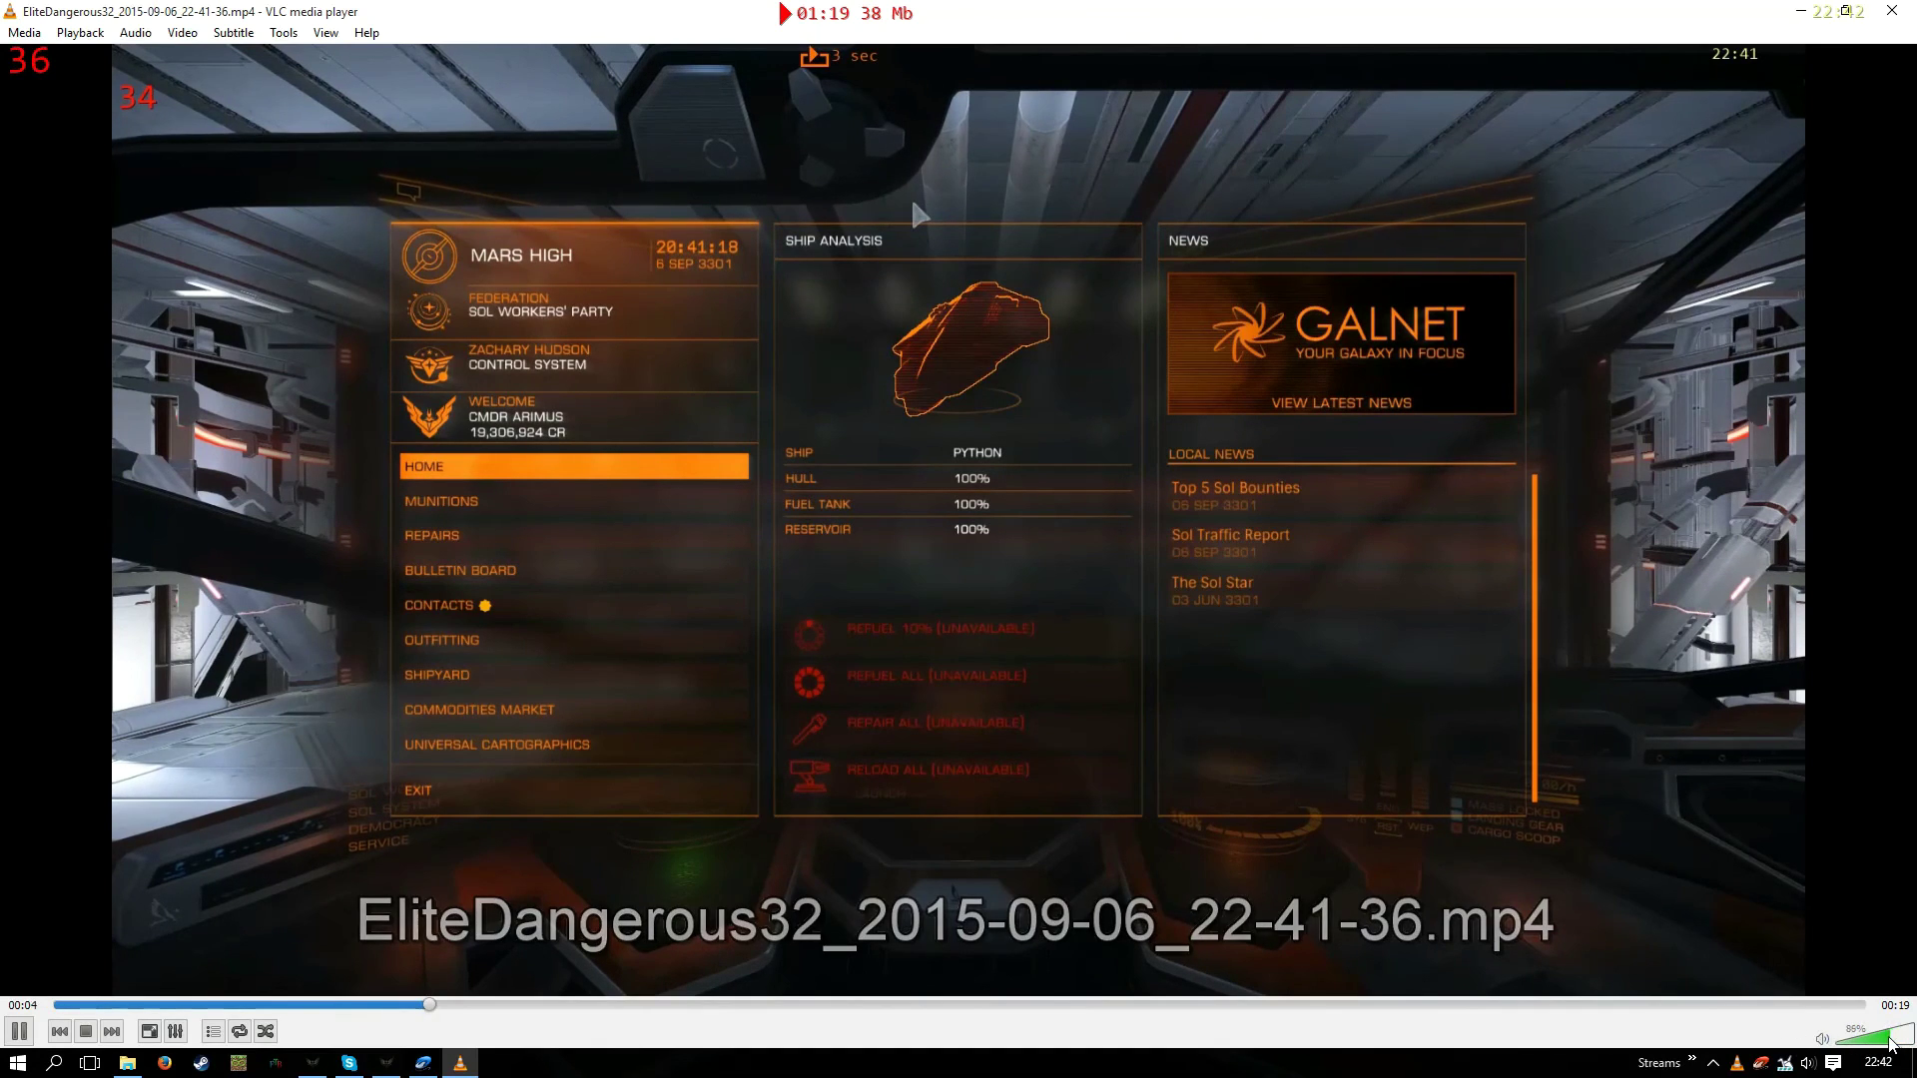
click(1862, 1045)
drag(1862, 1046, 1849, 1046)
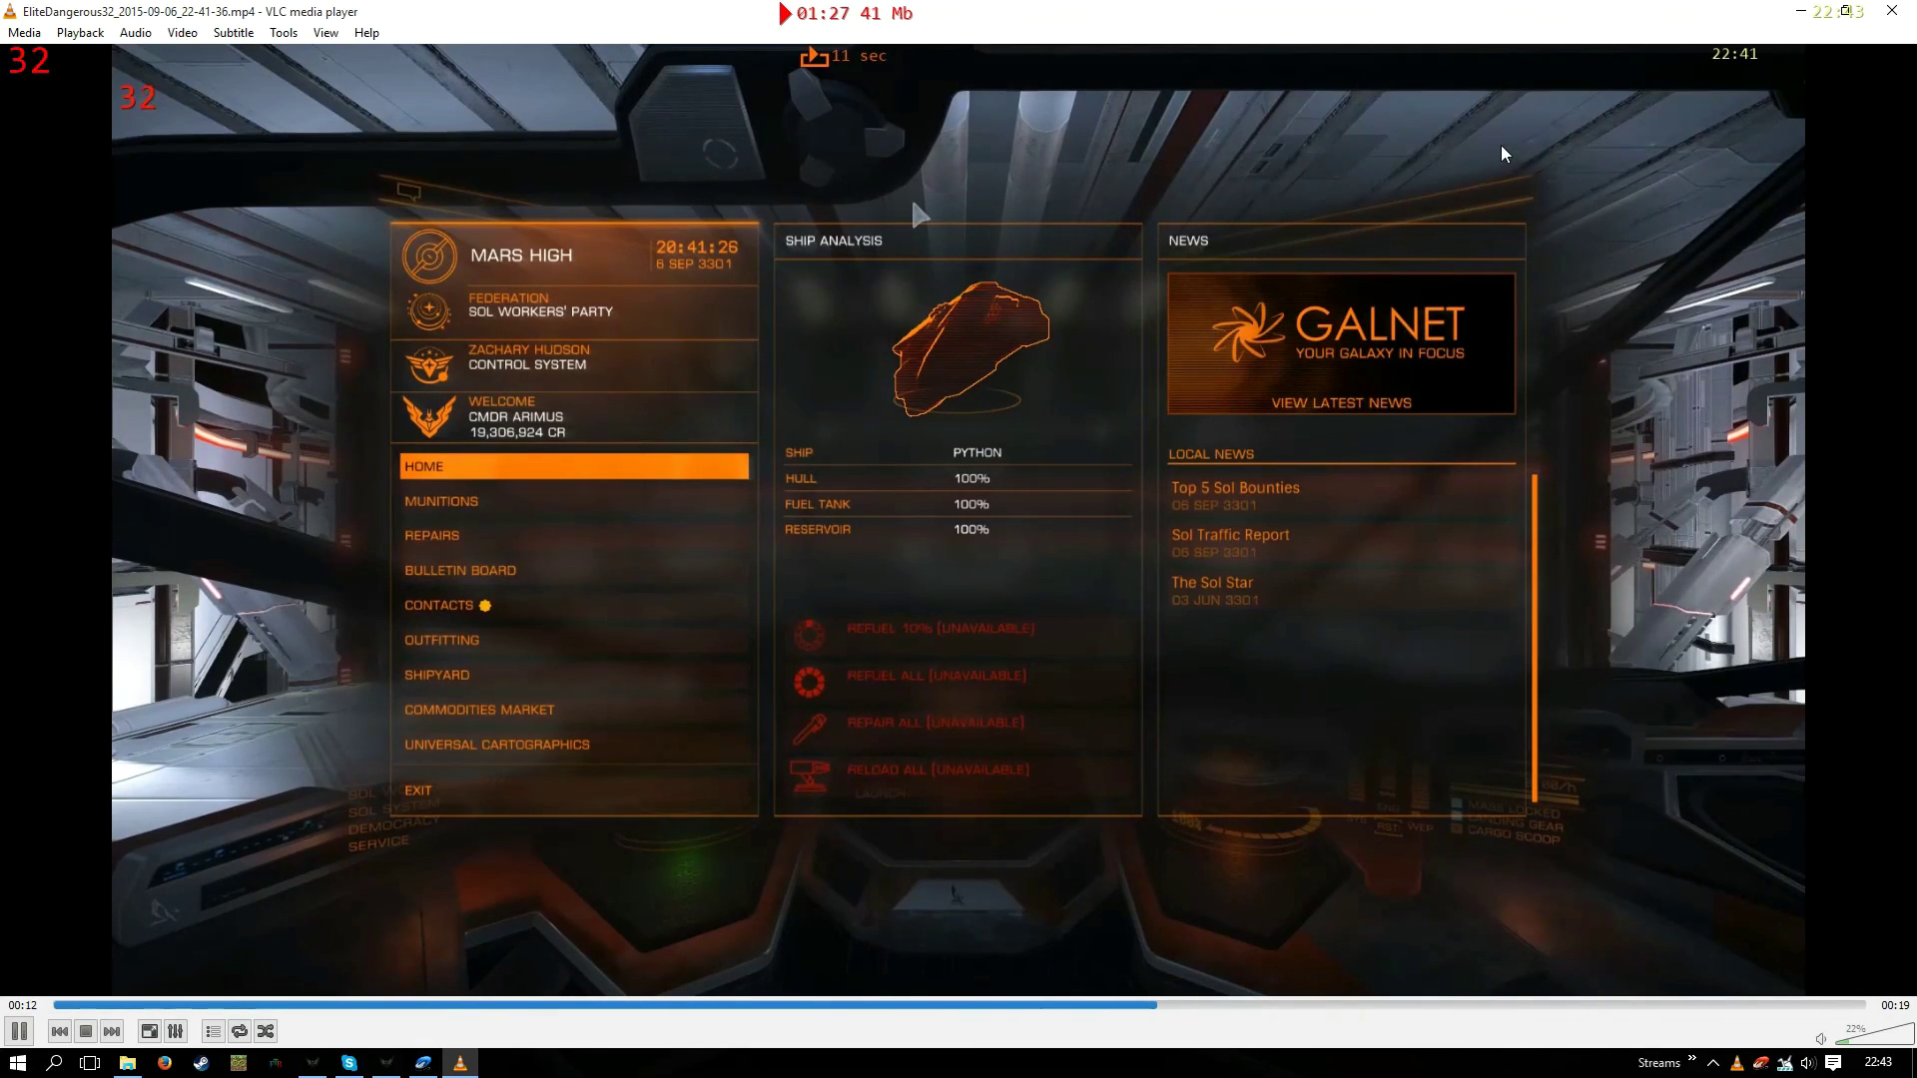
click(1888, 14)
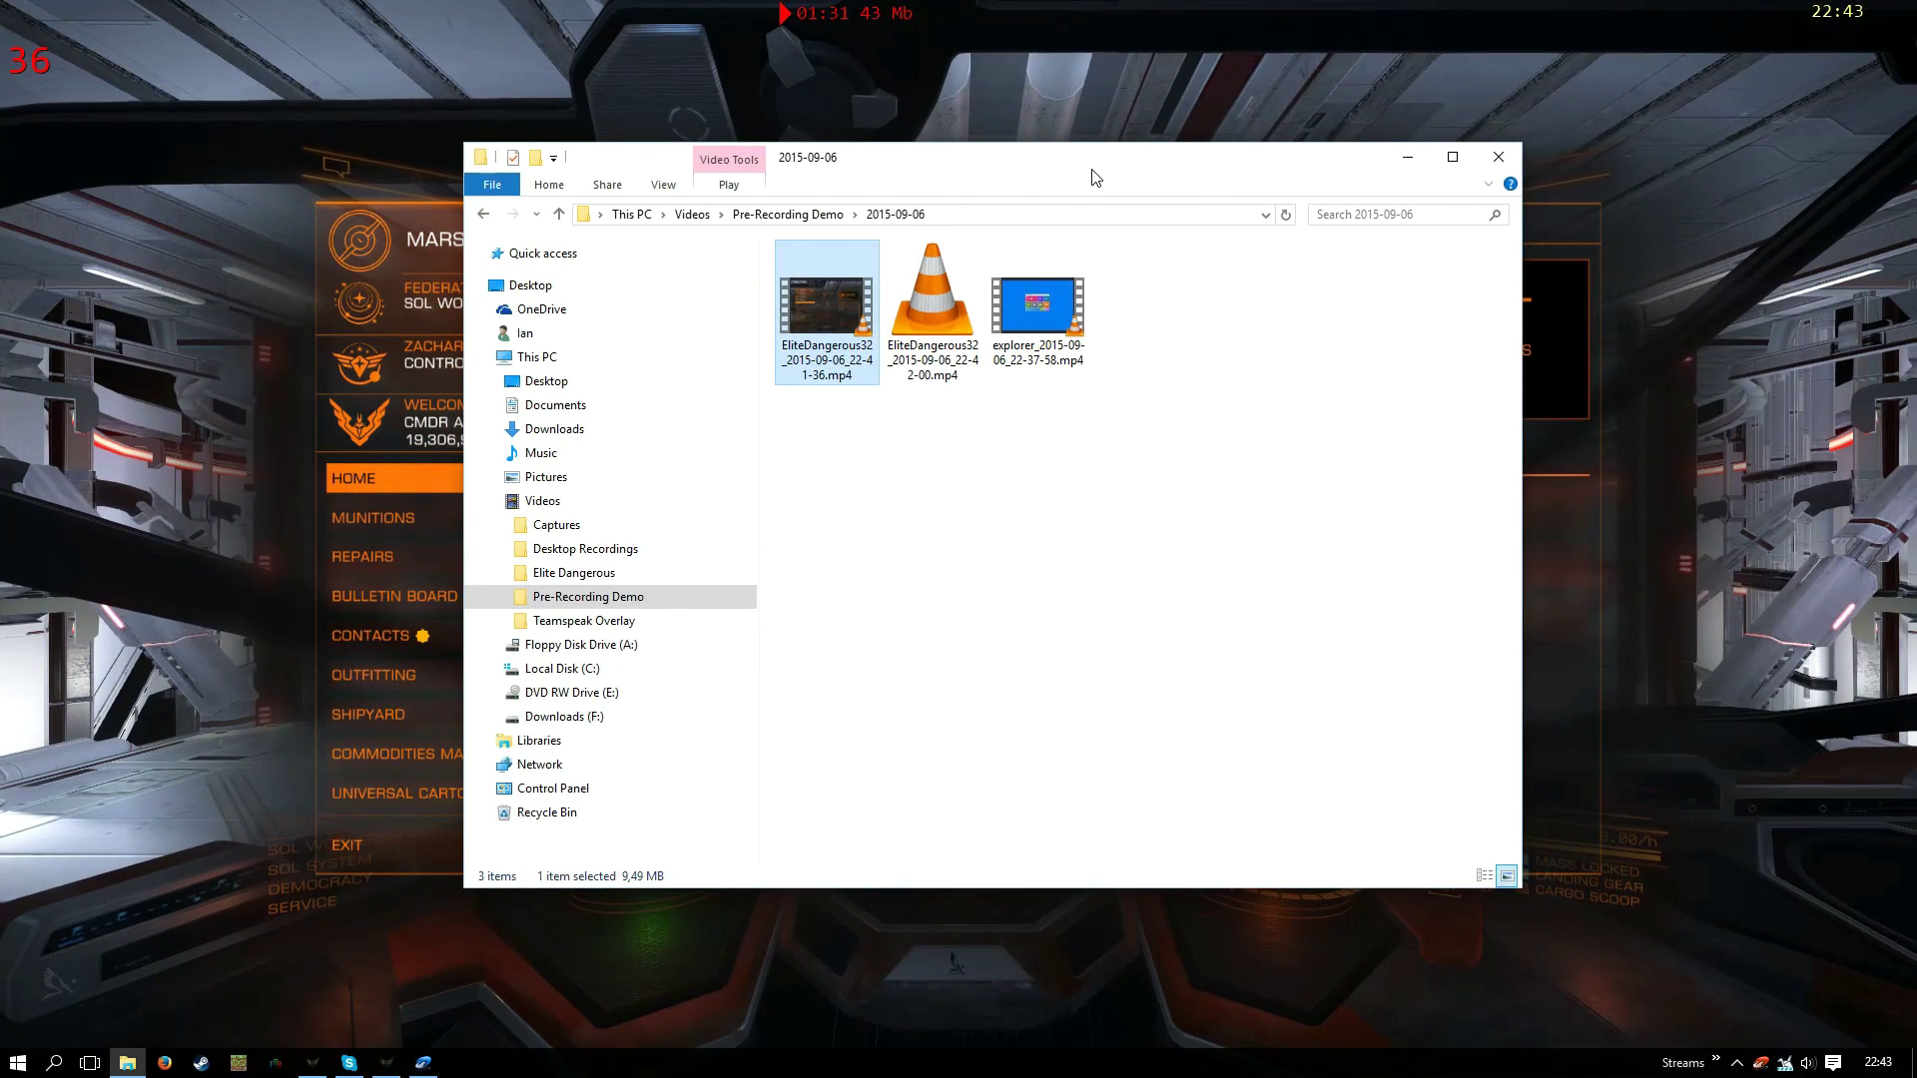
Bring PlayClaw in front of File Explorer and place its window just below the recorded video files
drag(1095, 177, 1099, 190)
click(423, 1062)
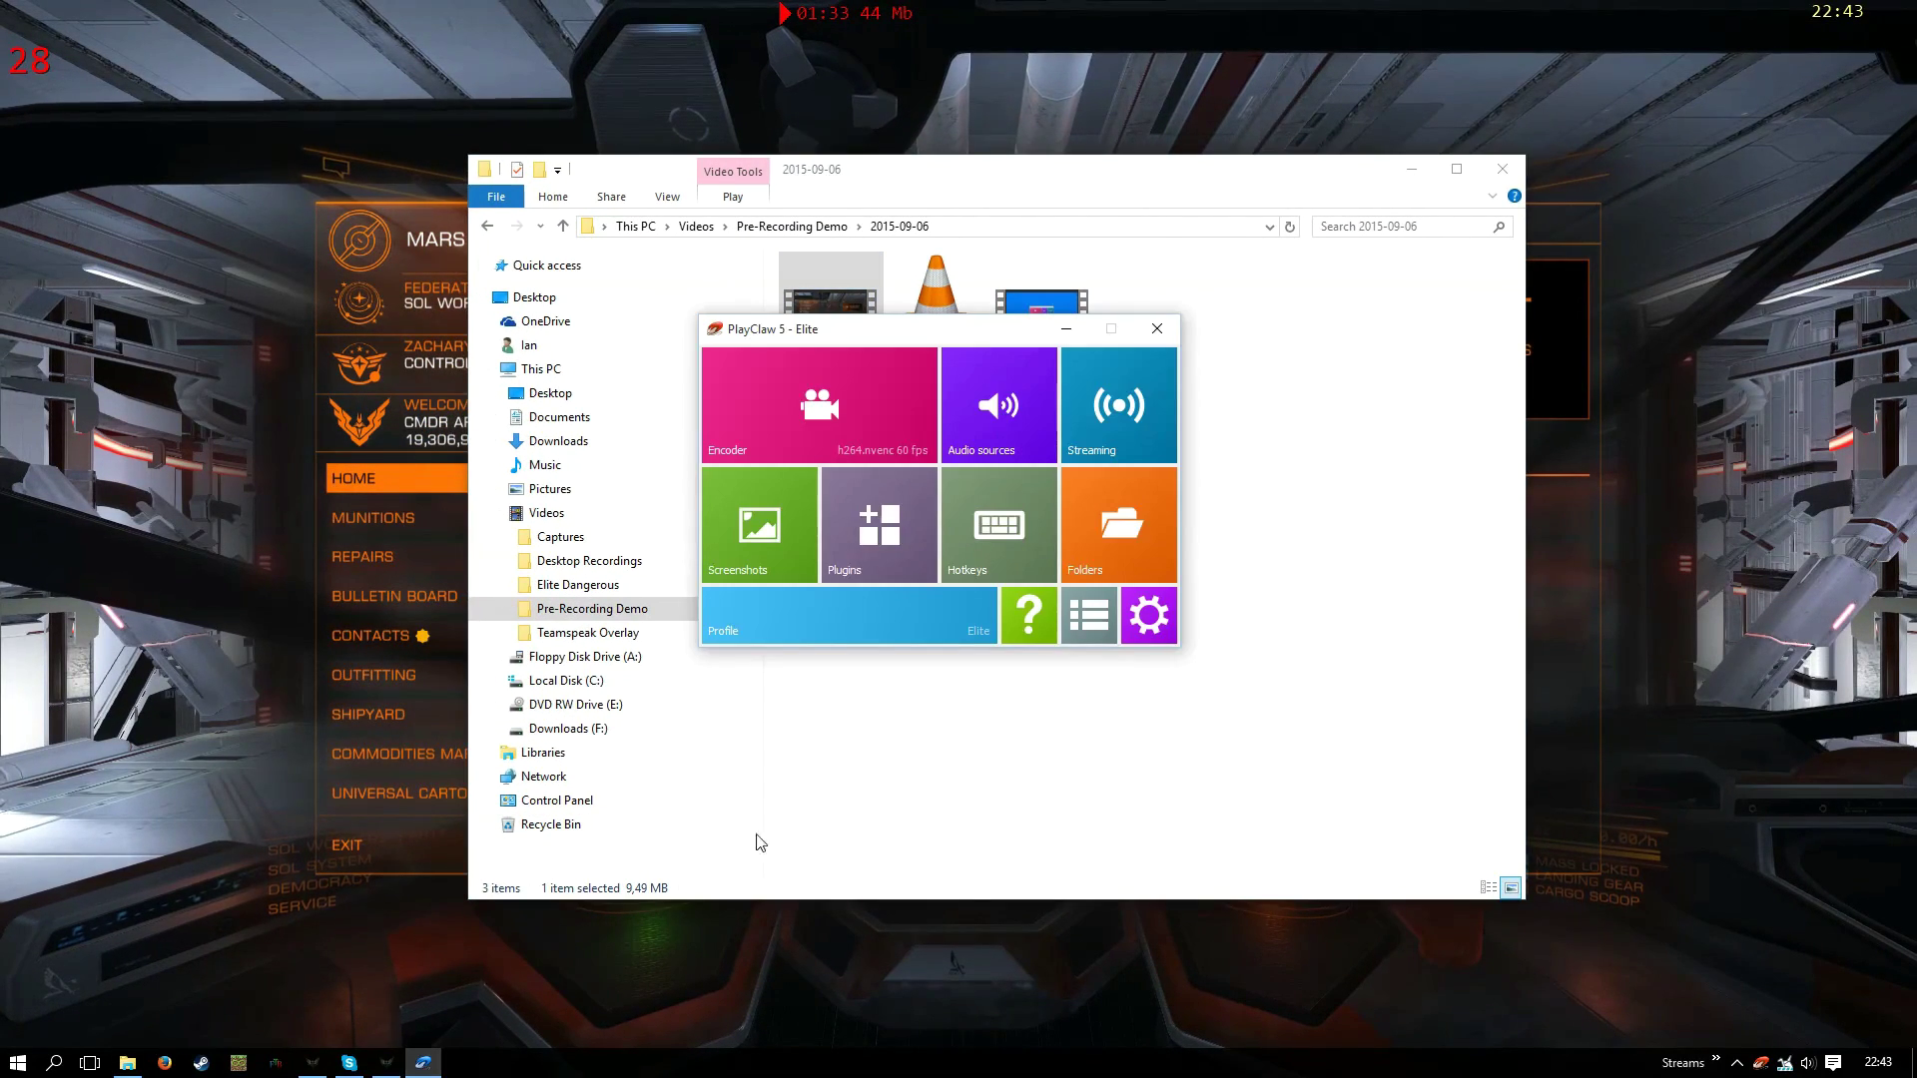
drag(947, 333, 953, 427)
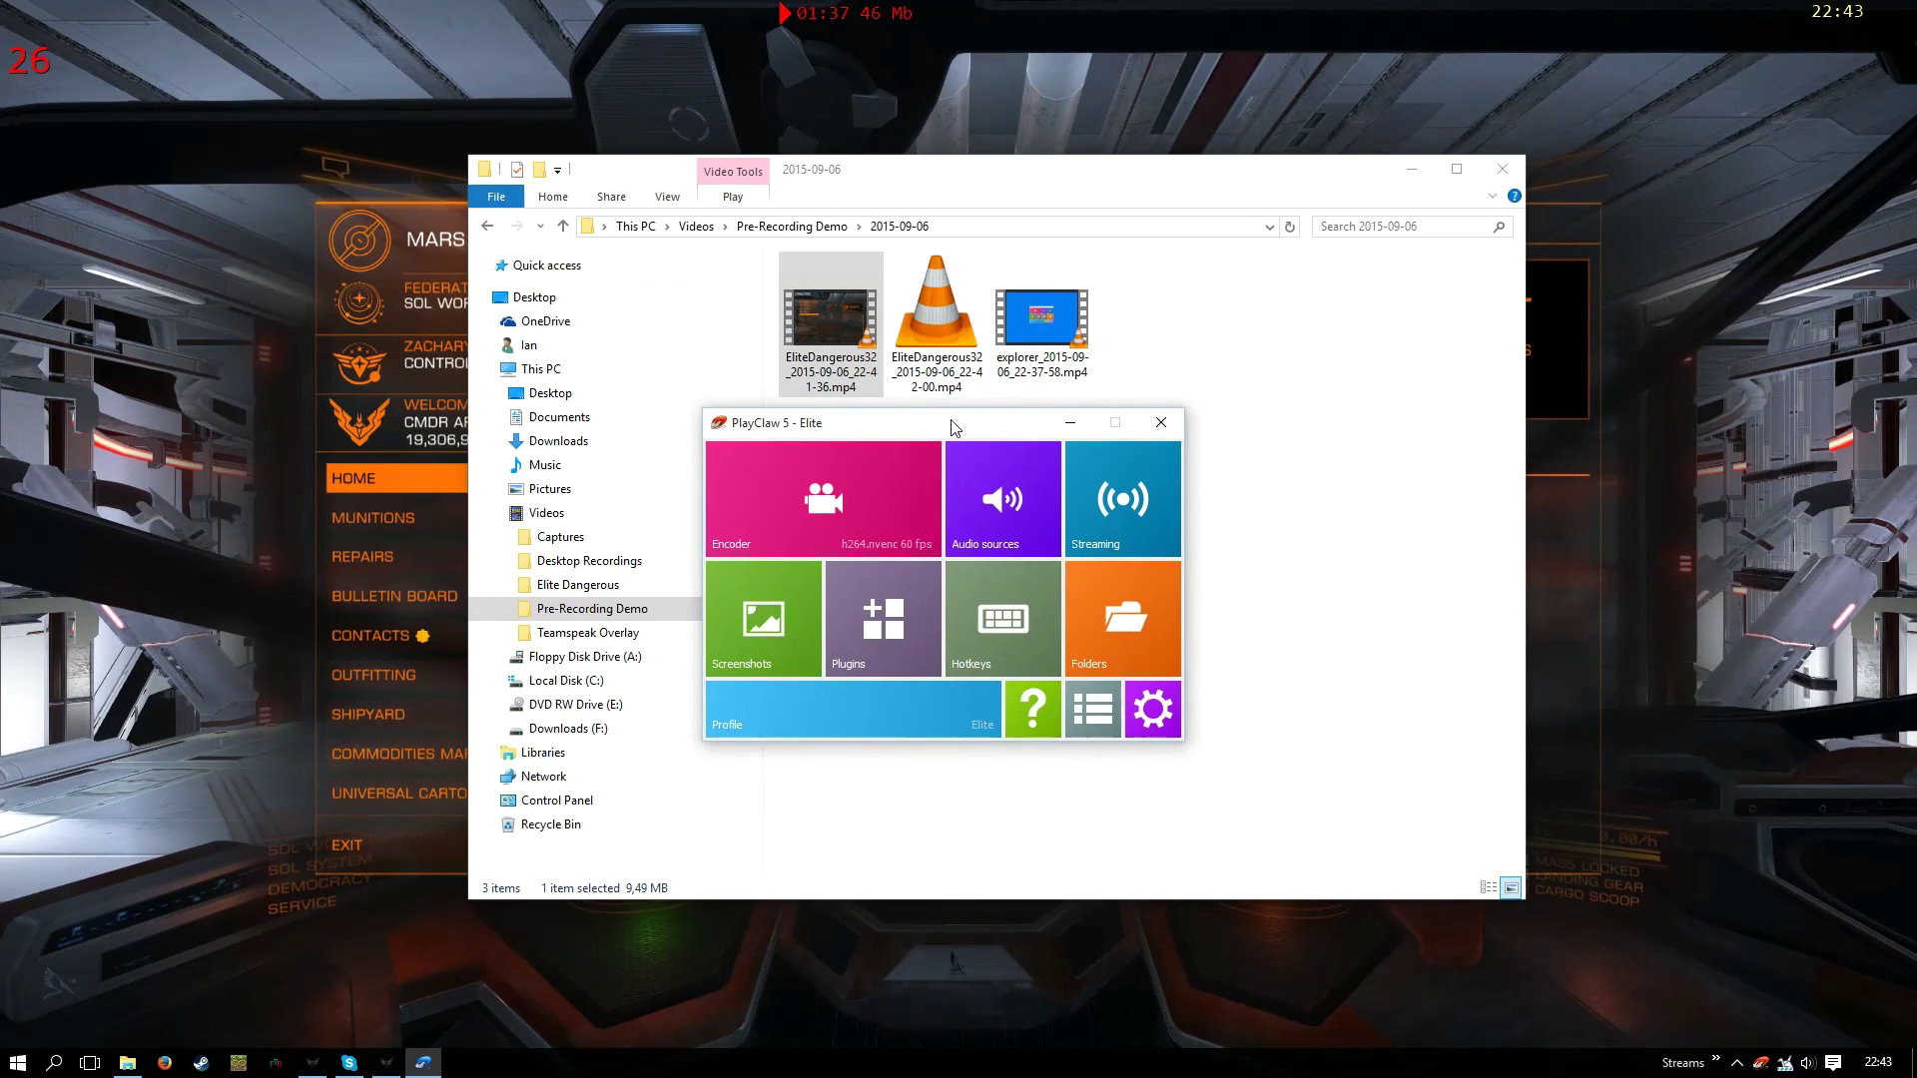